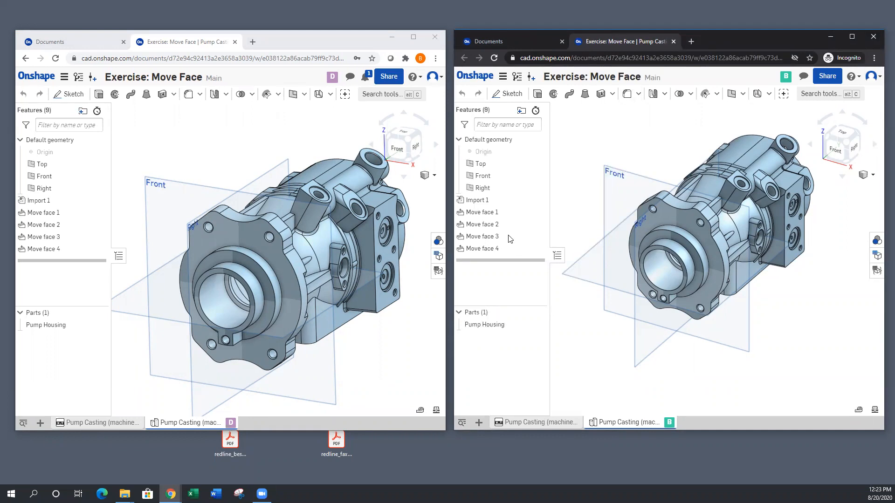
Review the redline markups in redline_best_case.pdf and redline_faxed.pdf, closing each file after viewing.
left_click(228, 445)
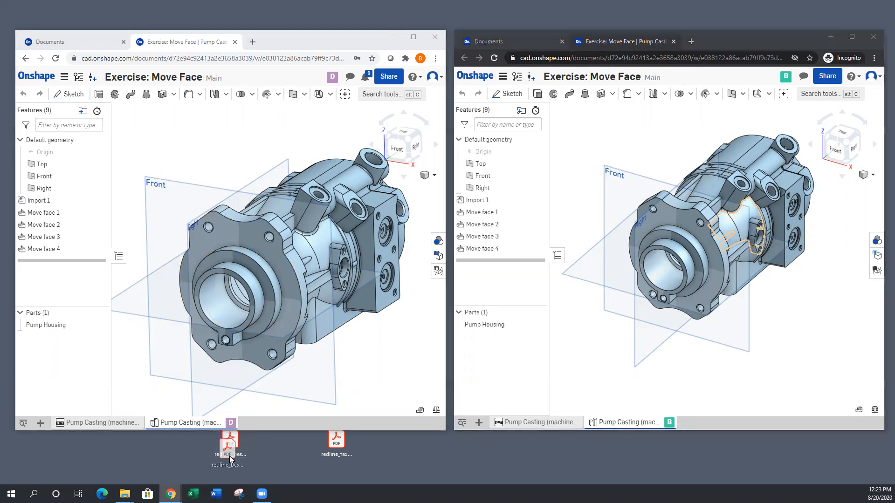
left_click(338, 447)
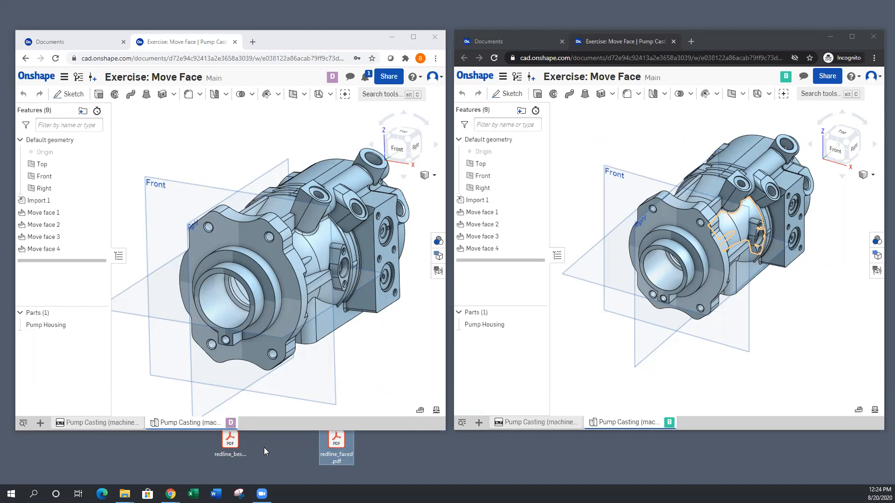
double_click(231, 445)
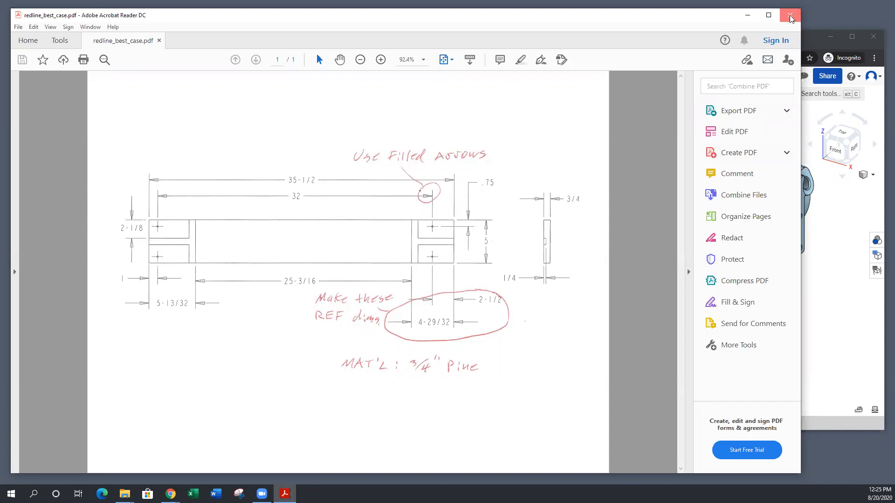
left_click(790, 16)
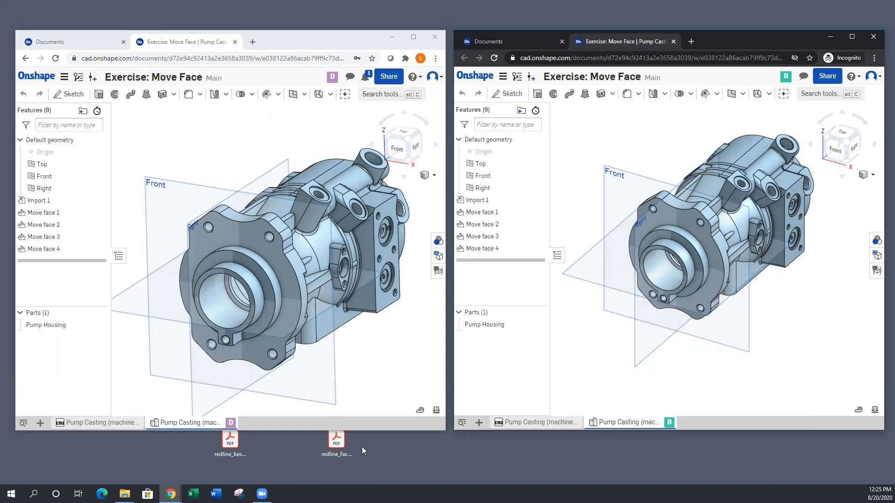
double_click(336, 442)
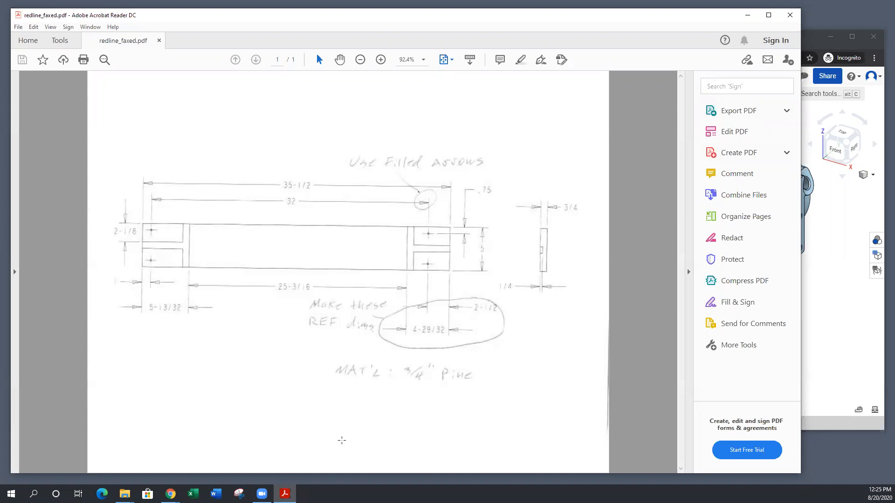
left_click(790, 16)
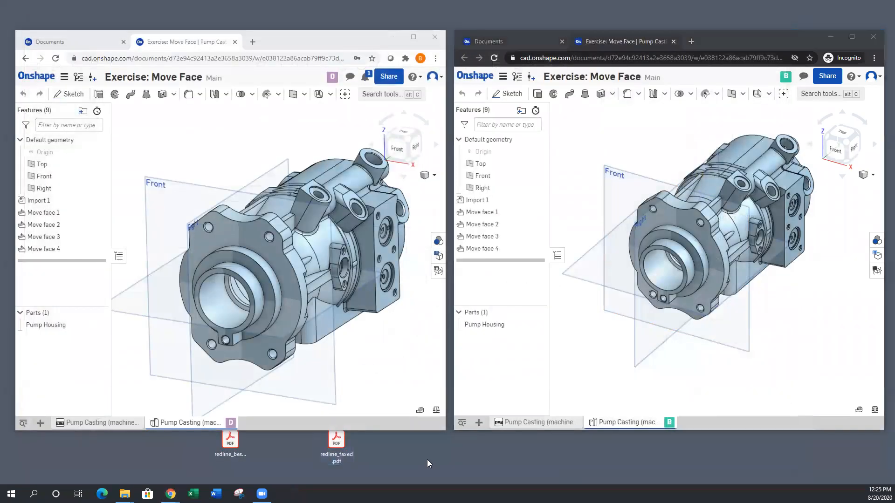
left_click_drag(352, 43, 355, 43)
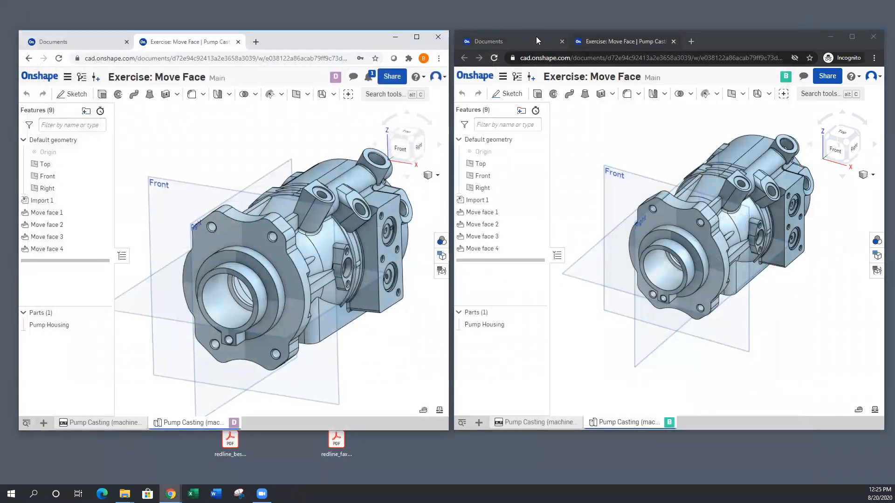
left_click(537, 36)
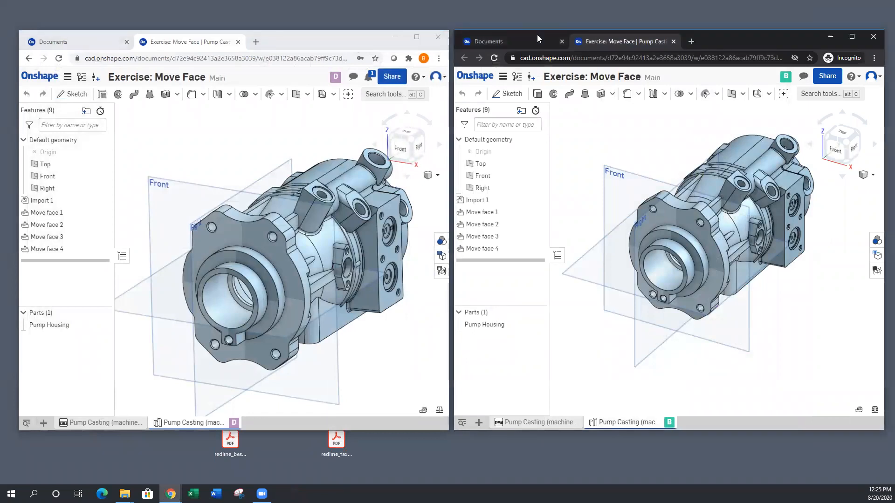
left_click_drag(537, 34, 537, 35)
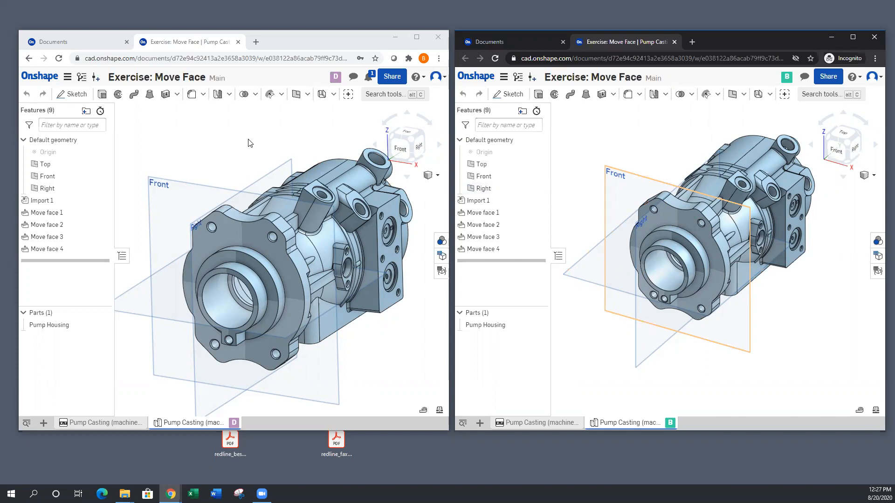
left_click(285, 142)
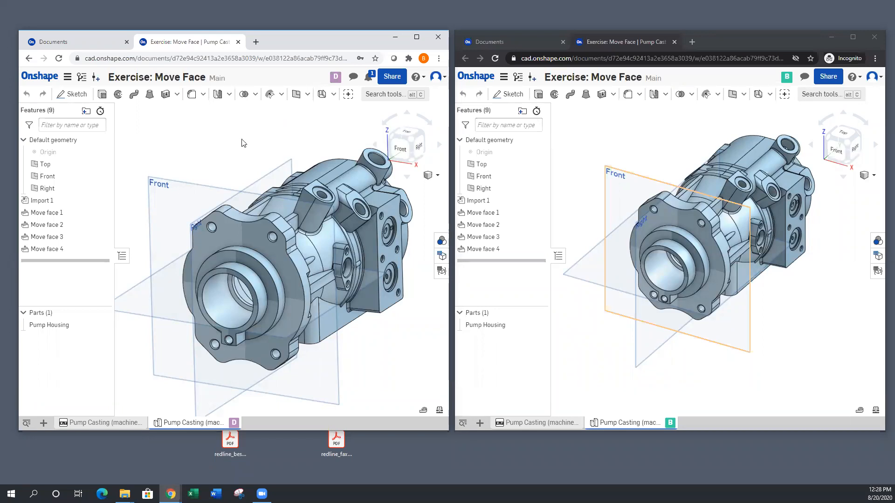
Examine the pump housing and its front flange in both users' side-by-side Onshape sessions.
mouse_move(239, 154)
right_mouse_down()
mouse_move(256, 154)
mouse_move(238, 150)
mouse_move(241, 143)
mouse_move(241, 154)
right_mouse_up()
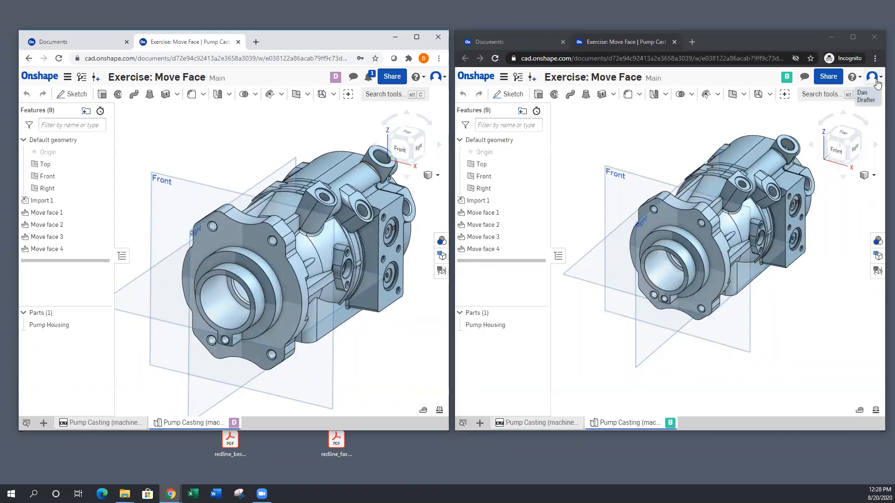
scroll(721, 325, "down", 3)
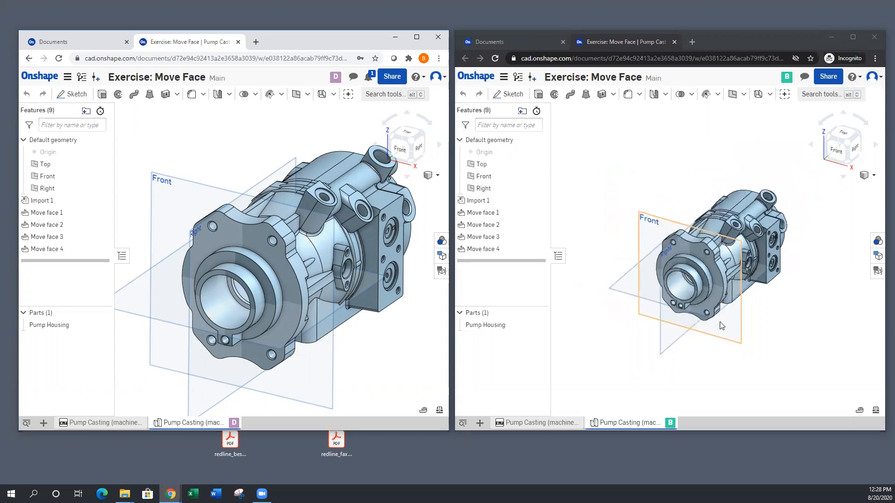
scroll(721, 324, "up", 5)
middle_click_drag(721, 320, 739, 321)
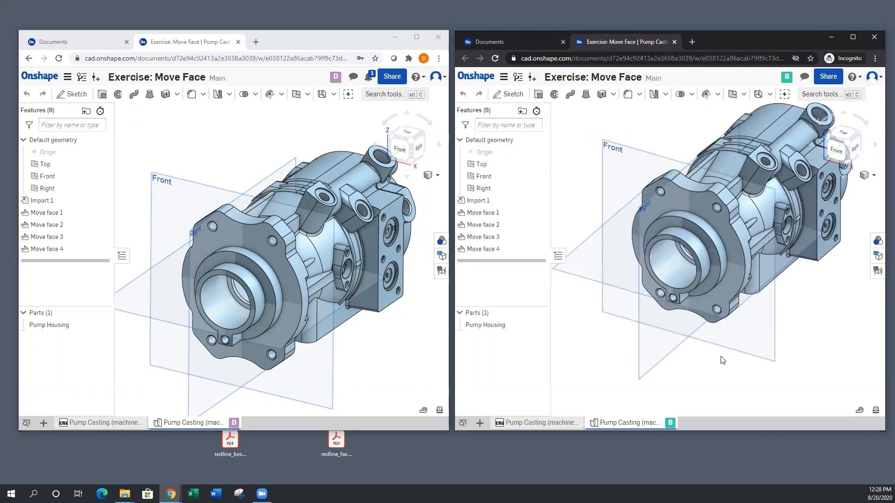
scroll(722, 359, "down", 2)
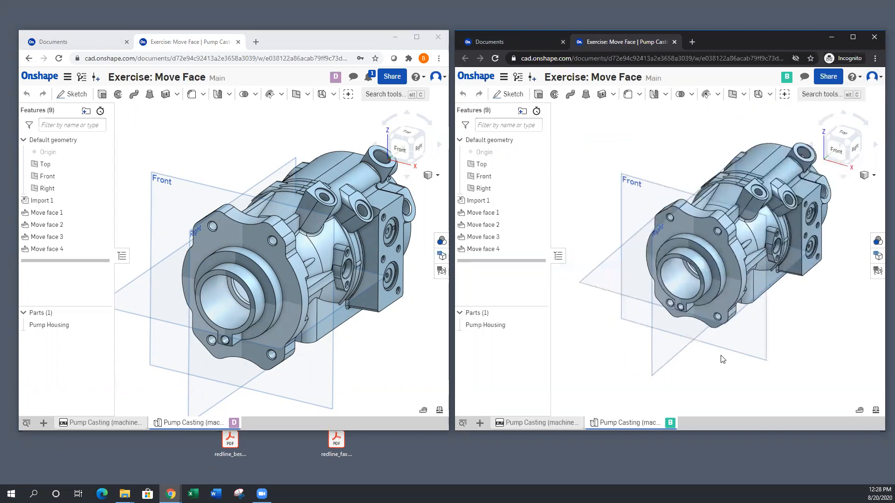
scroll(721, 358, "up", 2)
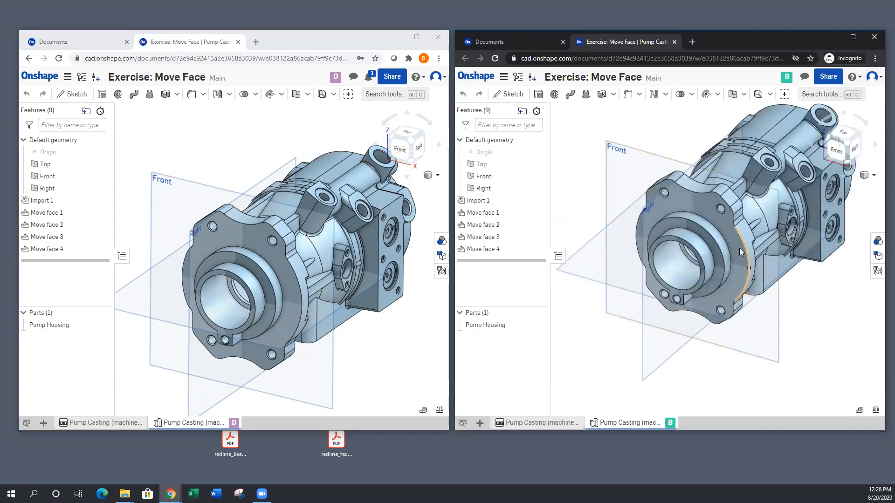
scroll(720, 328, "up", 4)
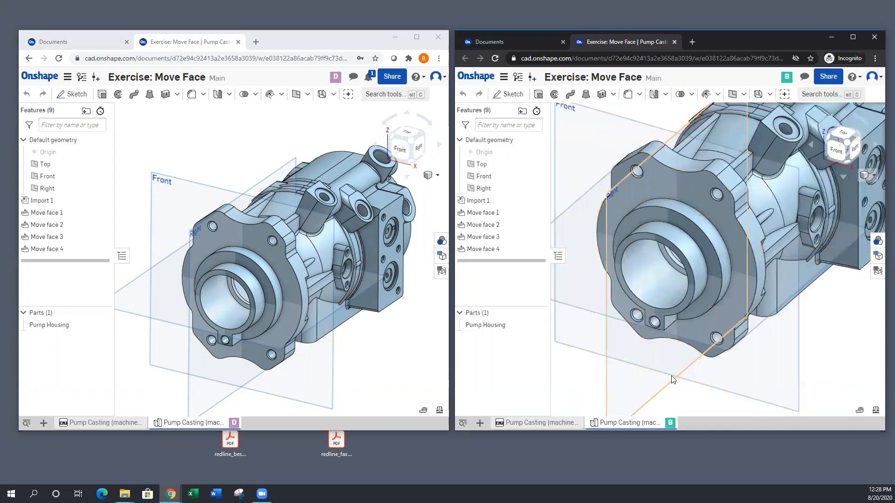
scroll(673, 372, "down", 2)
scroll(687, 358, "down", 3)
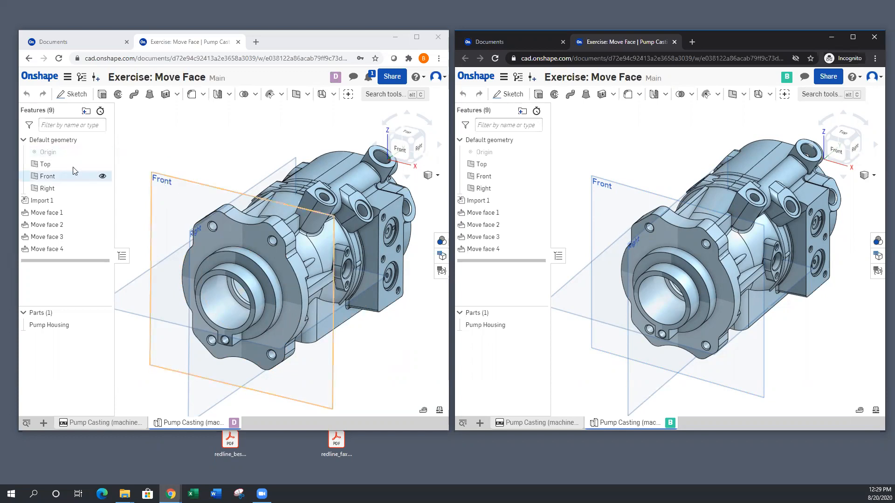
Hide the Top, Front and Right default planes in the Part Studio.
left_click(102, 164)
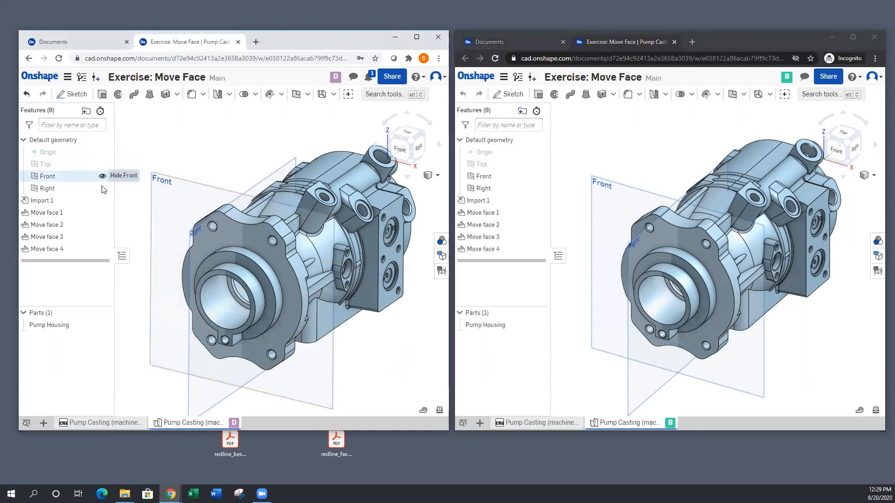
left_click(103, 188)
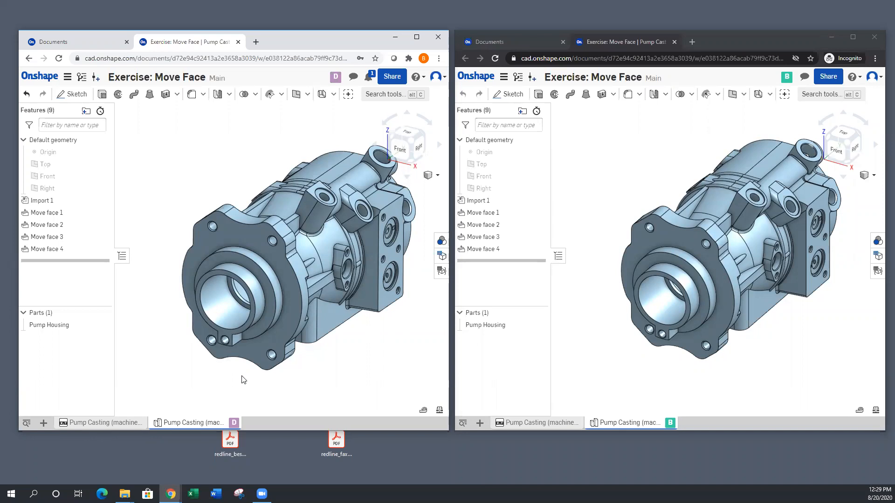
Inspect the small hole in the tab below the pump housing's front bore.
scroll(244, 377, "up", 3)
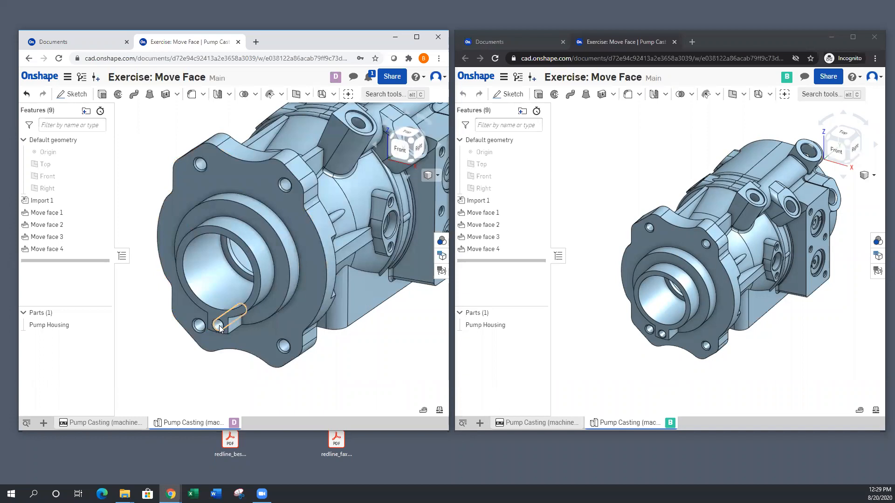
left_click(219, 326)
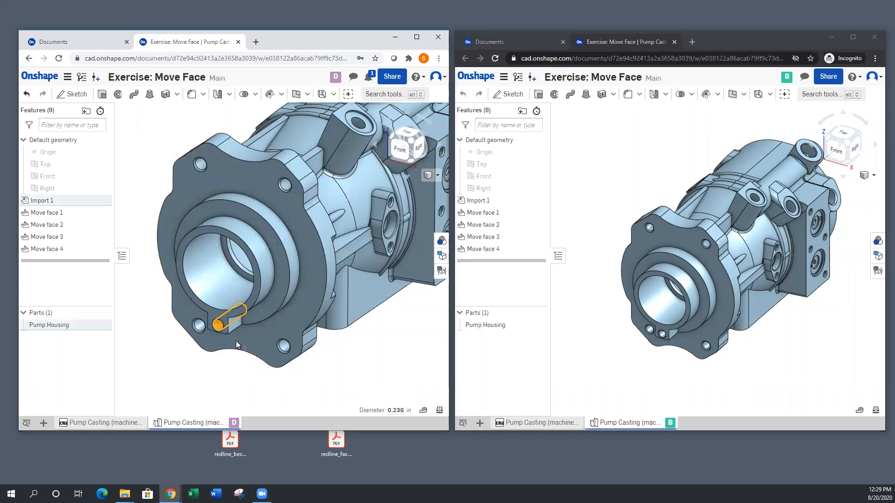
right_click_drag(357, 366, 357, 367)
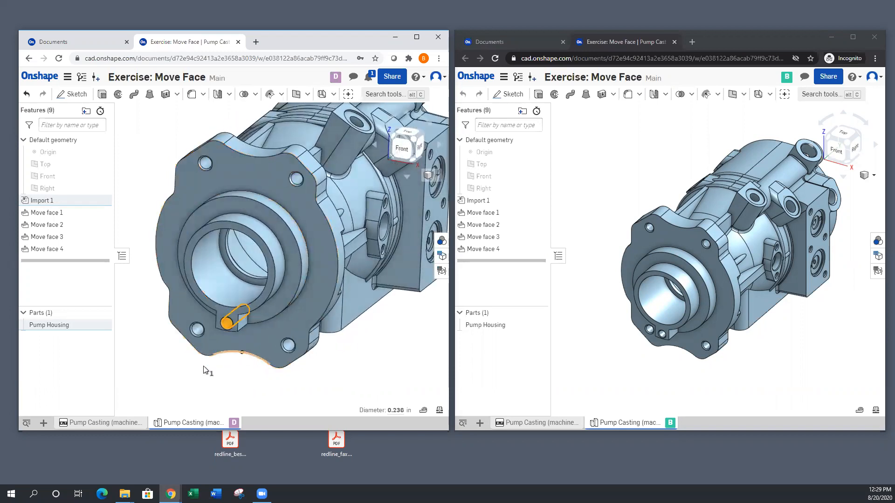
left_click(238, 377)
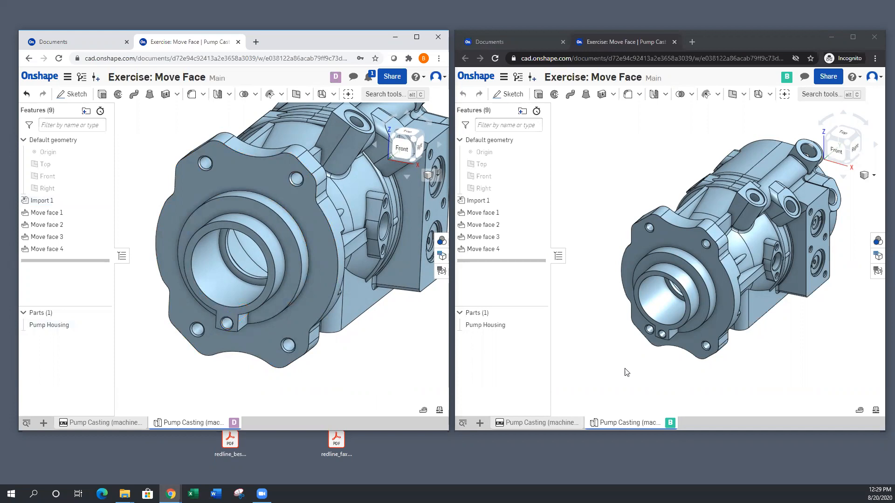
In the other user's session, remove the small hole in the tab below the front bore using Delete face with a Hole selection and Heal.
scroll(693, 361, "down", 3)
scroll(667, 362, "up", 6)
scroll(667, 362, "up", 3)
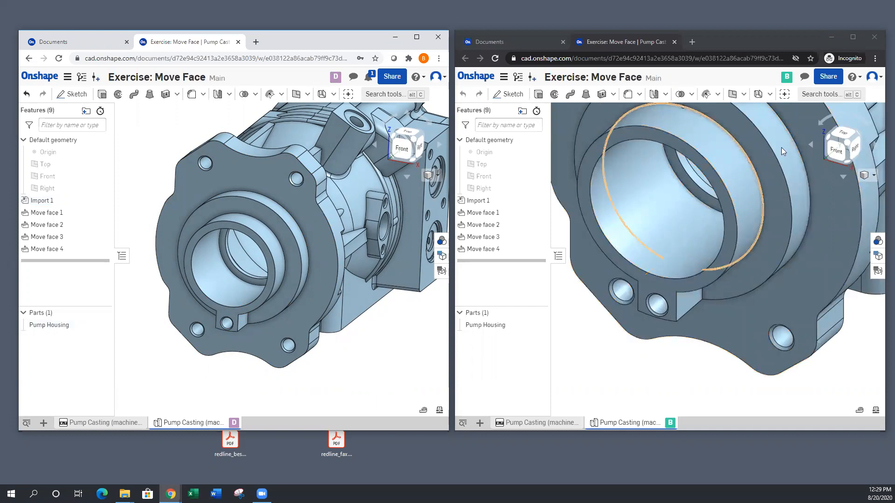
left_click(717, 94)
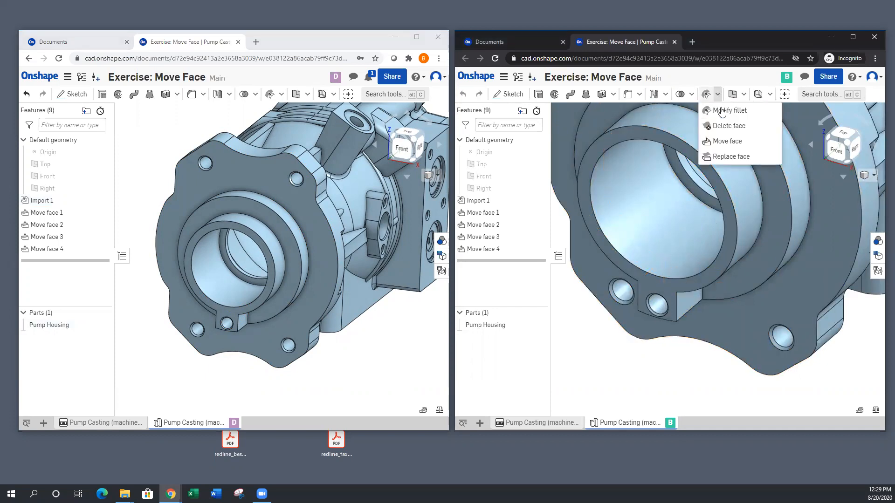
left_click(727, 126)
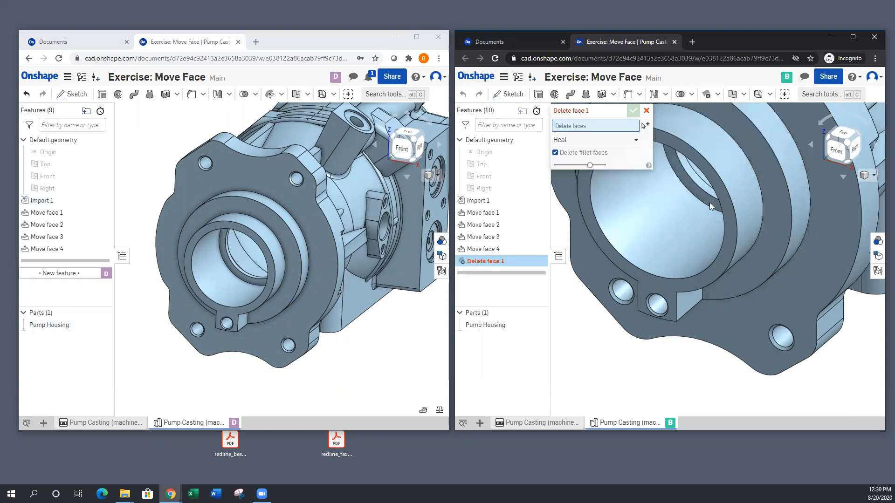
right_click(644, 377)
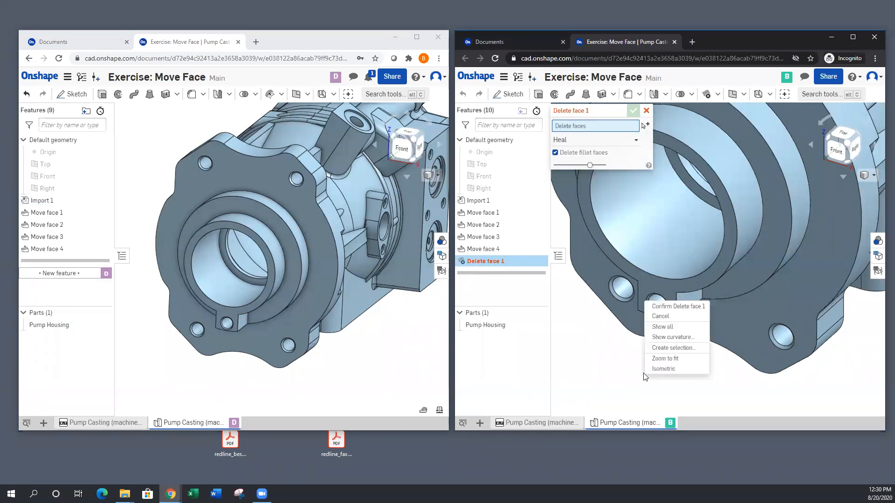
left_click(662, 349)
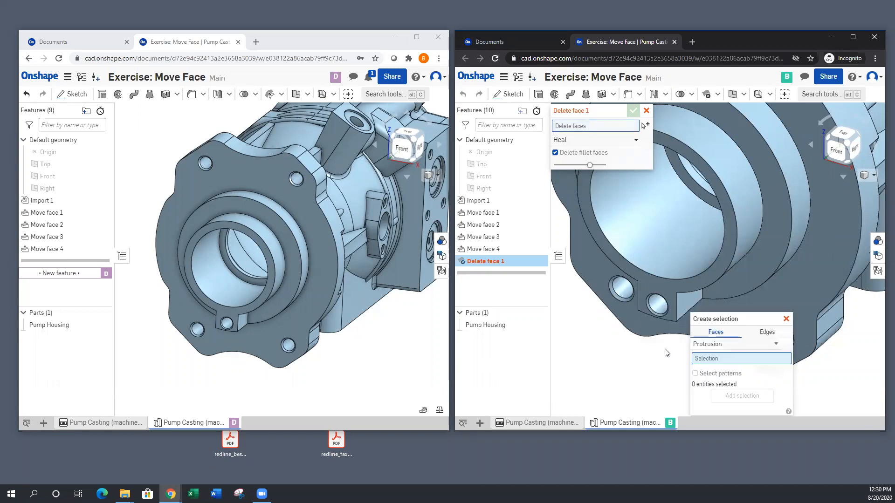
left_click(775, 345)
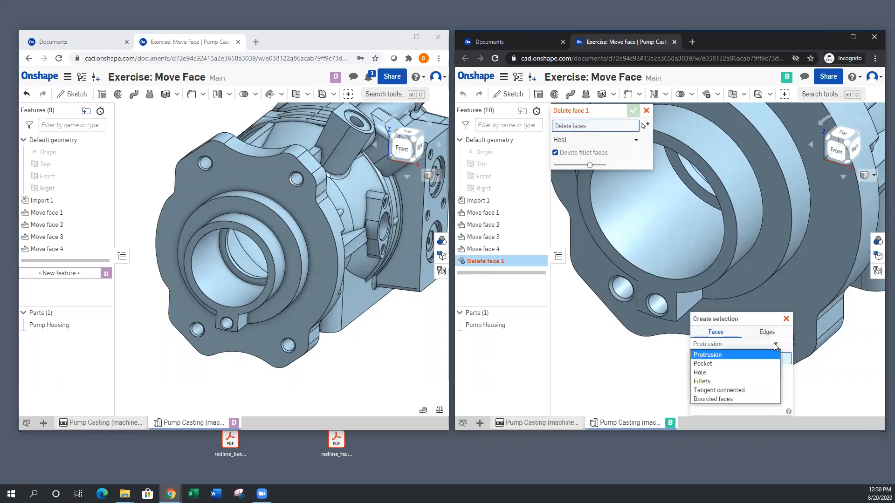
left_click(716, 372)
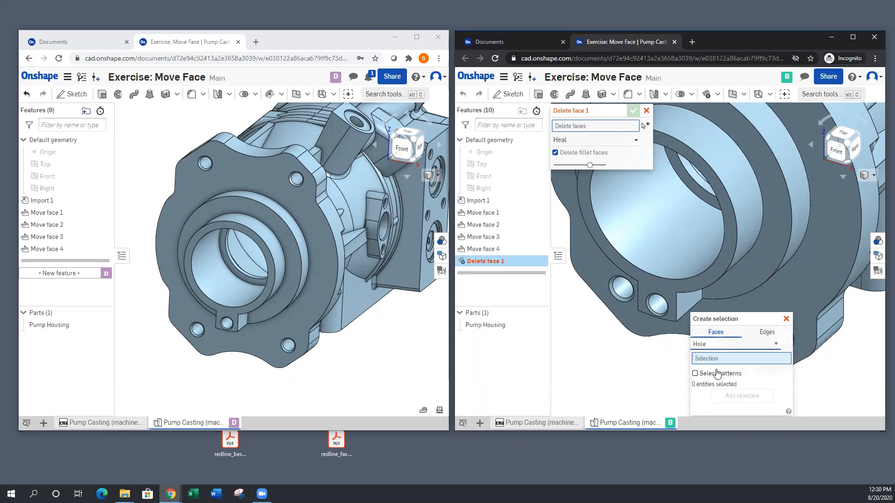
left_click(656, 311)
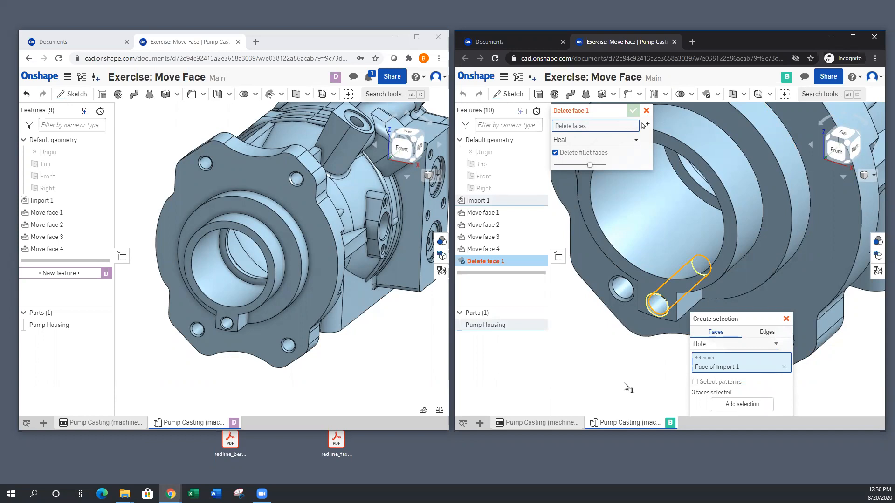
left_click(721, 405)
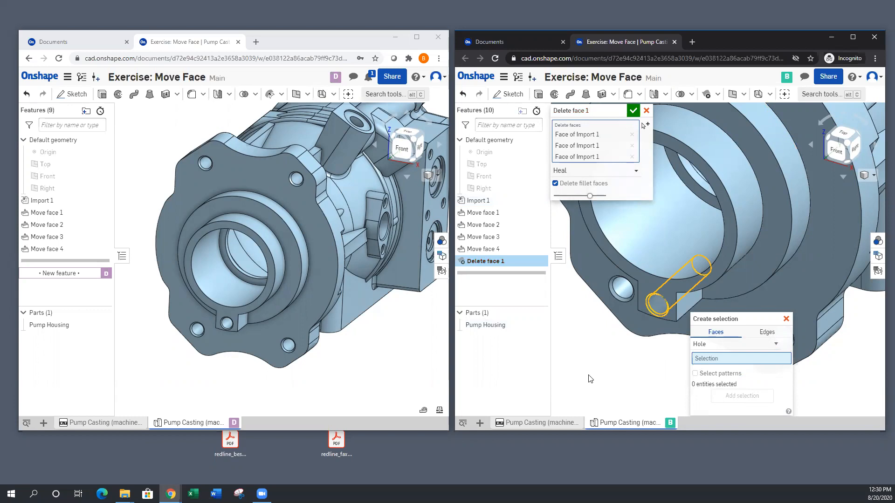
left_click(633, 111)
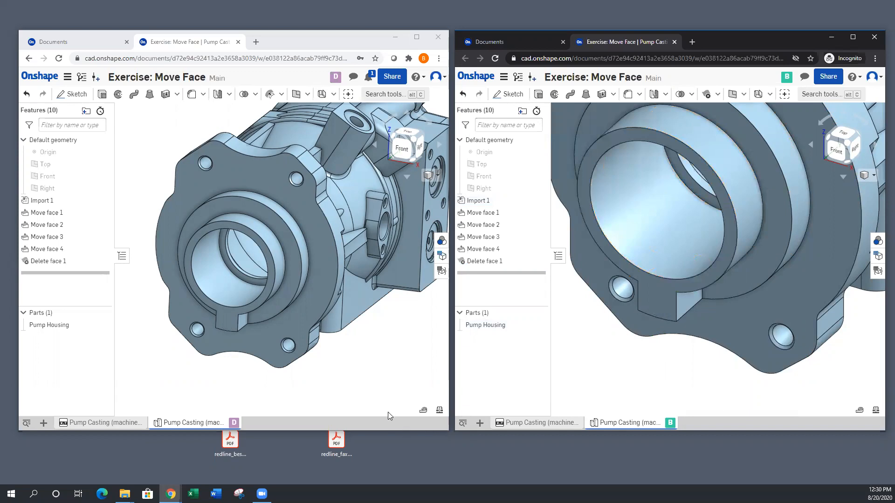
Switch back to the first user's session and examine the front tab of the pump housing.
left_click(238, 386)
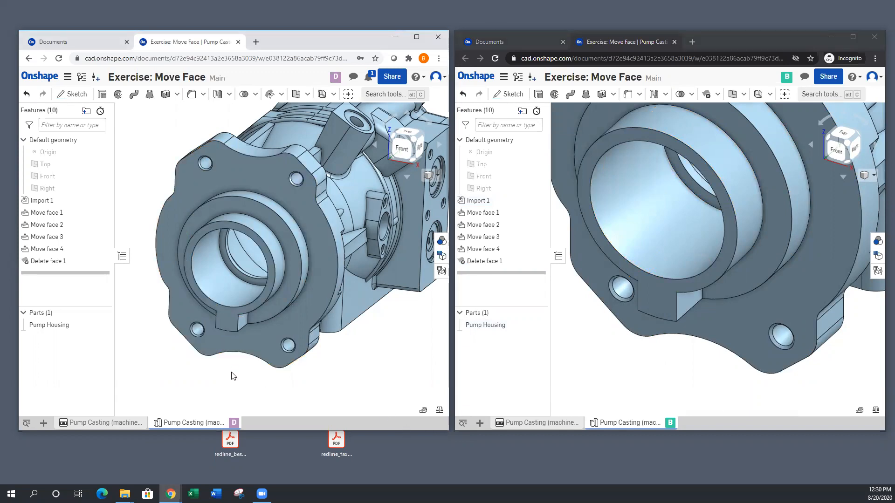
mouse_move(361, 363)
right_mouse_down()
mouse_move(366, 374)
mouse_move(361, 367)
right_mouse_up()
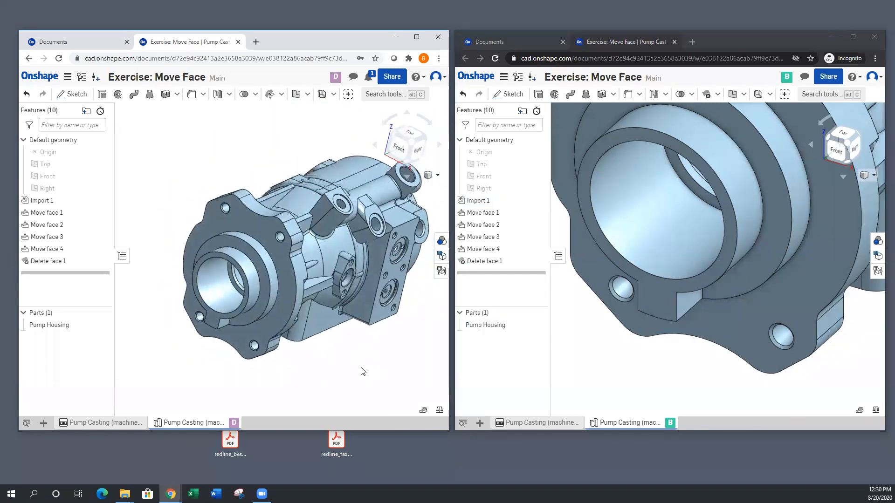
In the first user's session, offset the recessed ring face of the port boss nearest the front flange 0.15 in deeper with Move face.
scroll(733, 378, "up", 4)
scroll(722, 379, "down", 5)
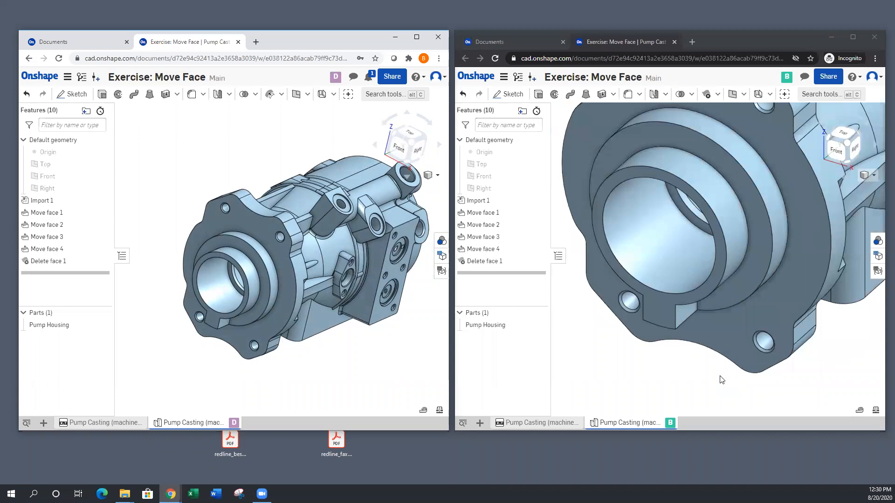
scroll(855, 242, "up", 5)
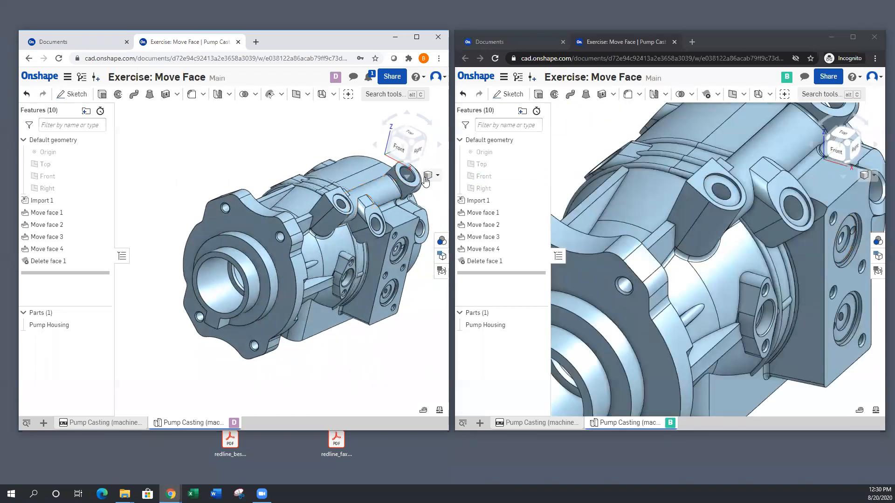
scroll(338, 201, "up", 4)
scroll(337, 200, "up", 2)
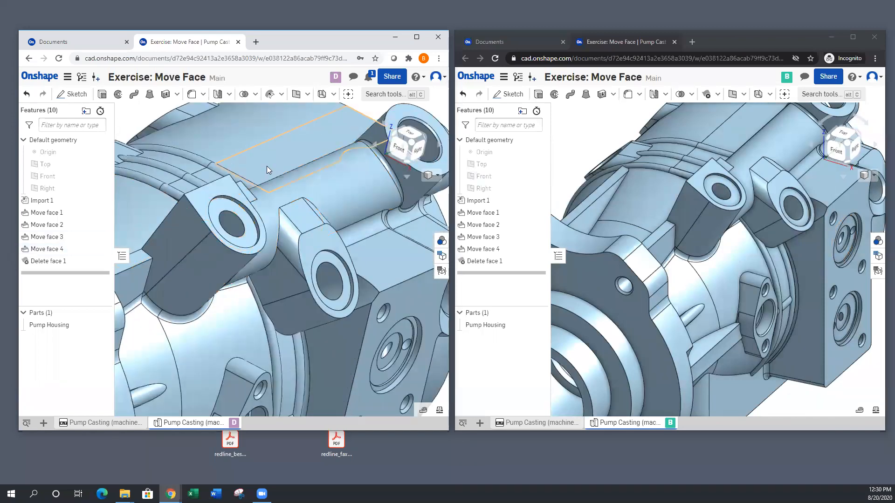
left_click(282, 95)
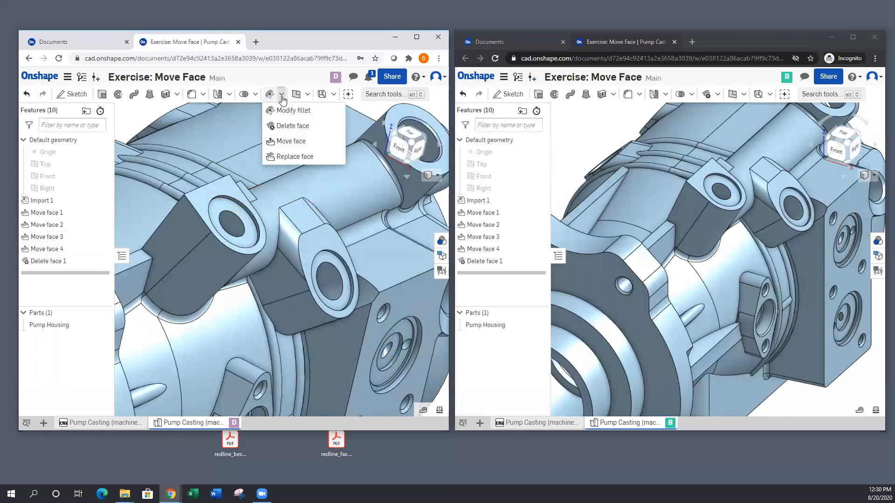
left_click(282, 142)
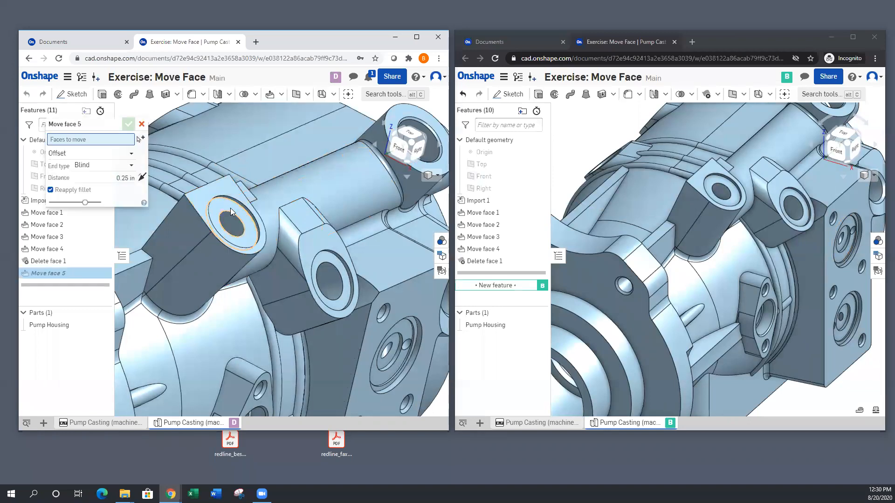
left_click(230, 207)
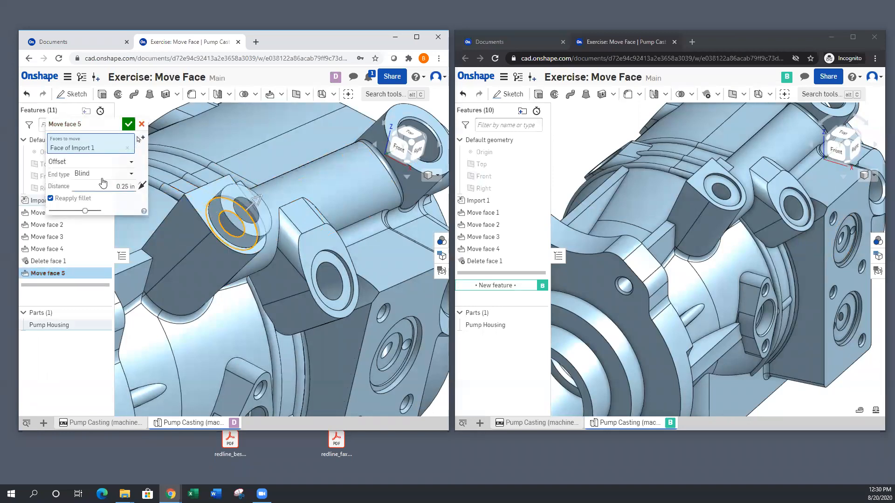
left_click(141, 185)
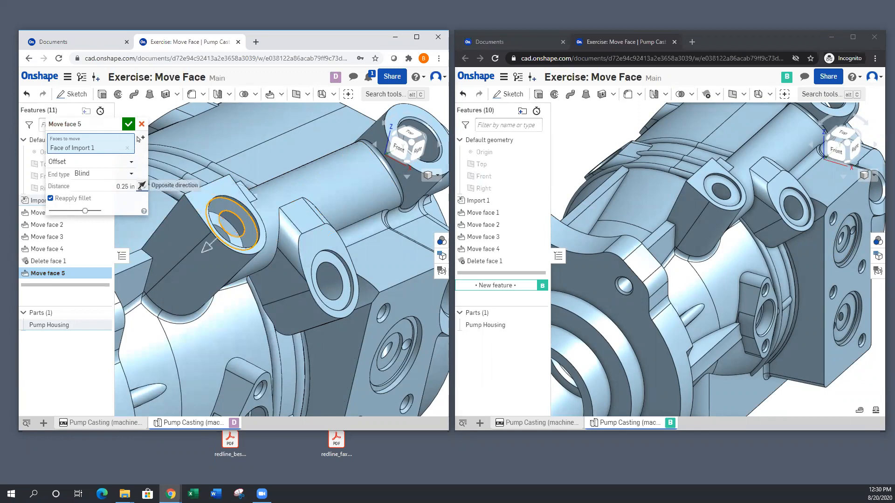
left_click(128, 186)
key("BackSpace")
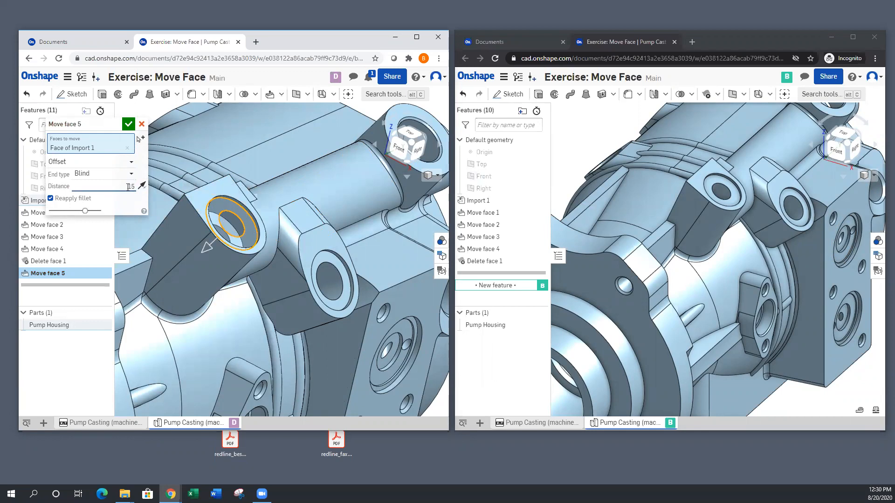
type(".15")
key("Return")
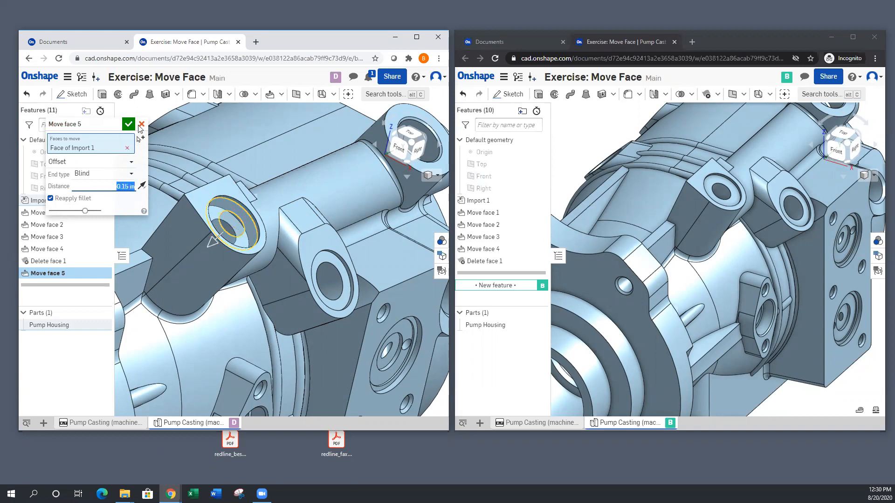
left_click(128, 125)
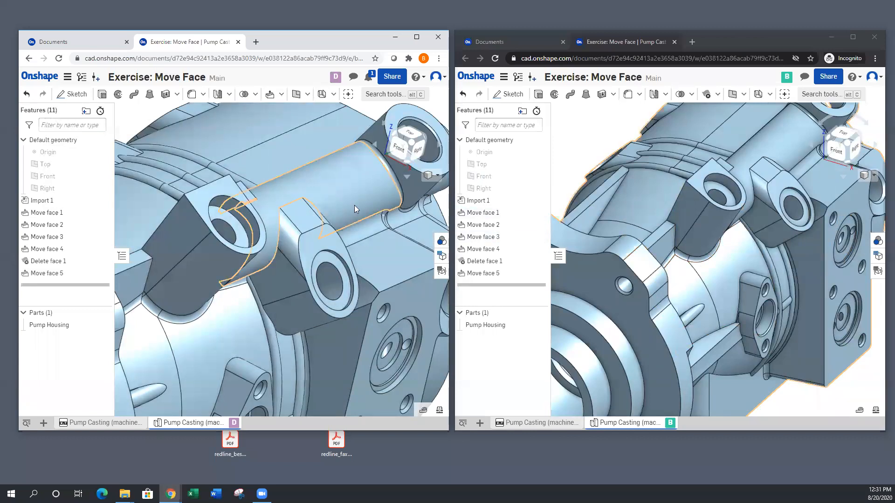
Examine the deepened port pocket in both sessions and the neighbouring port boss in the first user's session.
scroll(348, 200, "down", 5)
scroll(166, 220, "up", 2)
scroll(367, 254, "down", 2)
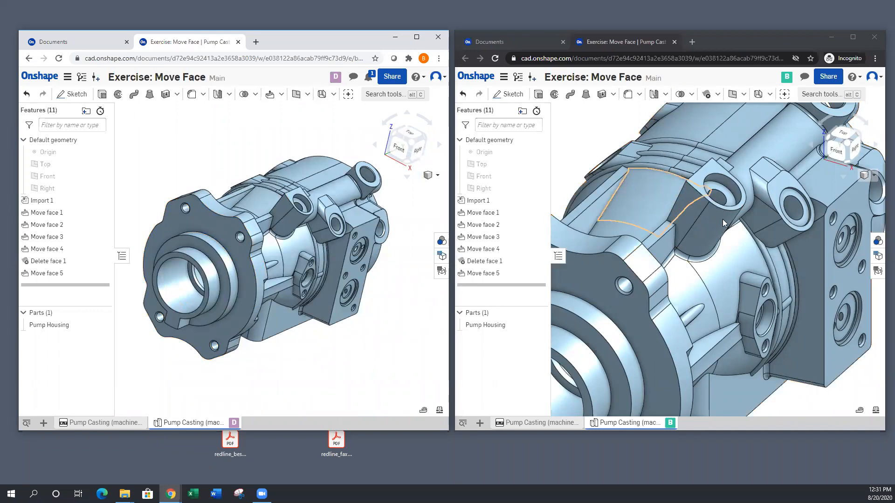
scroll(722, 221, "down", 5)
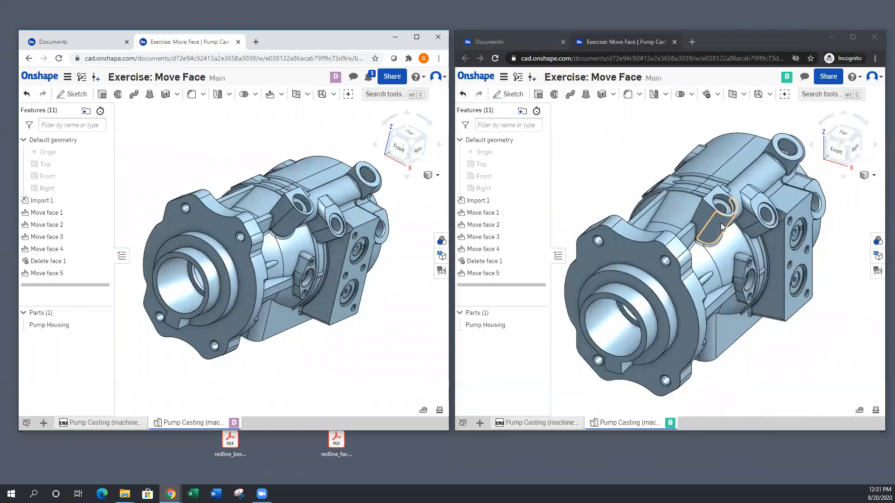
middle_click_drag(613, 185, 630, 186)
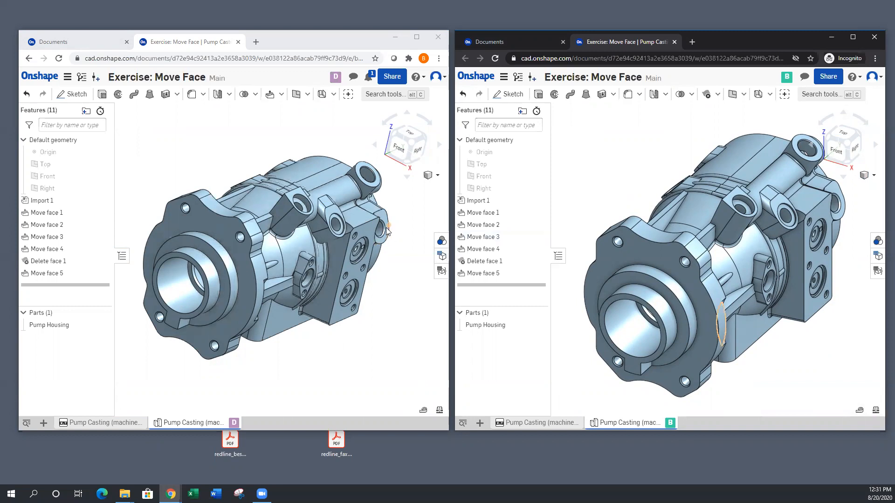
scroll(385, 229, "up", 2)
right_click_drag(396, 234, 384, 231)
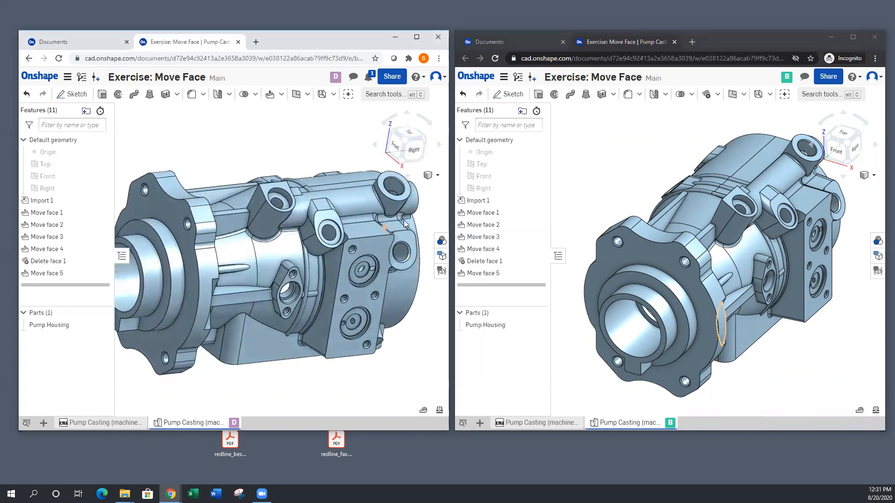
scroll(428, 219, "up", 2)
scroll(429, 219, "up", 2)
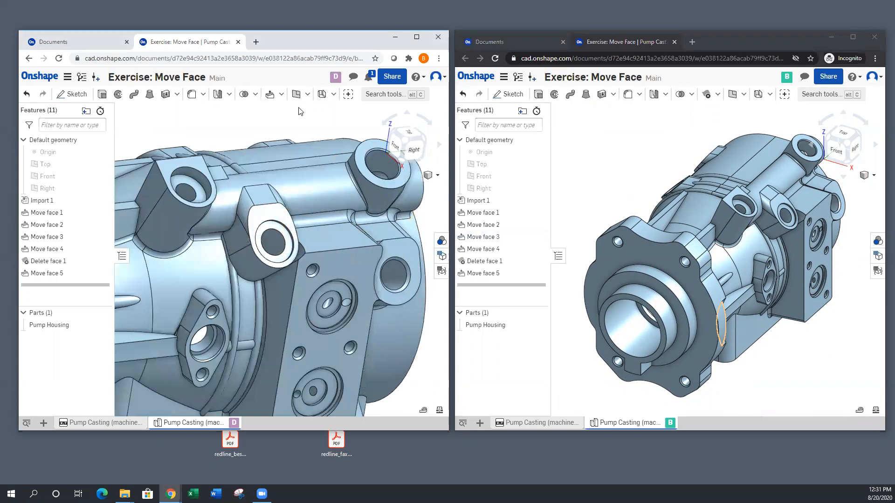
Start a document comment in the first session reading "oring pocket needs to be deeper .15"" about the white port boss.
left_click(354, 82)
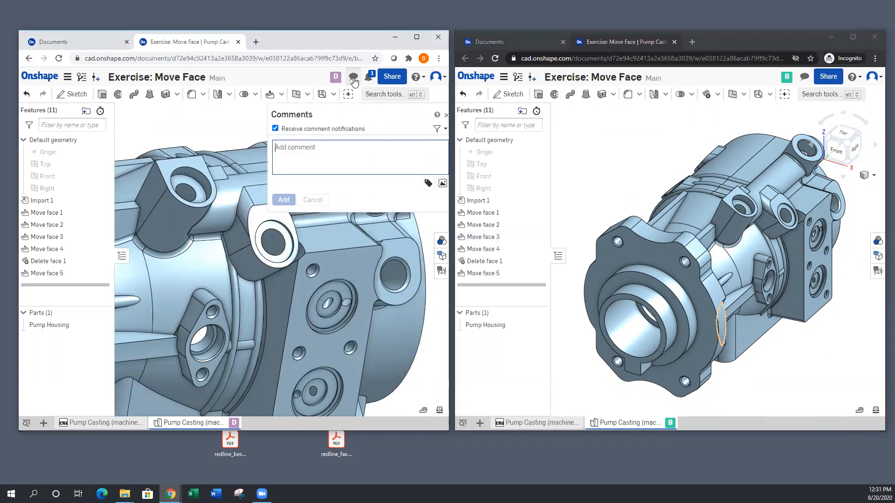
scroll(176, 330, "down", 3)
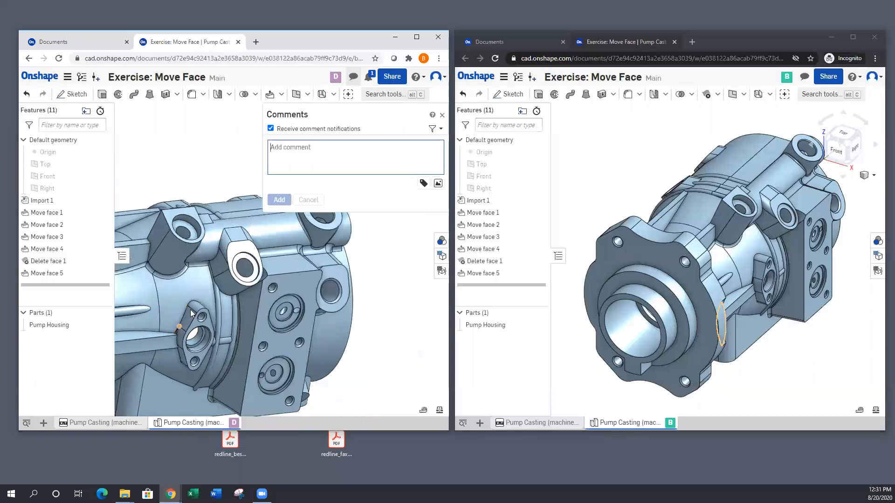
scroll(233, 270, "up", 5)
scroll(279, 258, "up", 1)
scroll(225, 282, "up", 1)
scroll(201, 298, "down", 1)
scroll(321, 233, "up", 1)
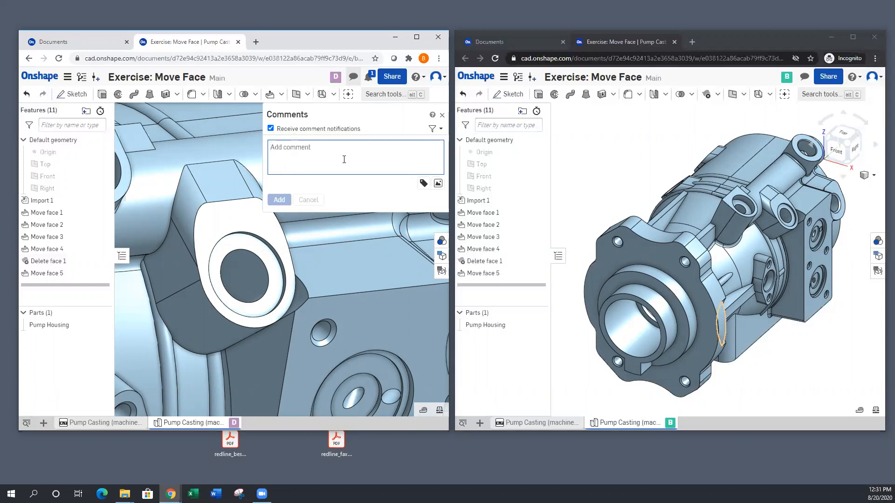
type("oring pocket needs to be deeper .15\"")
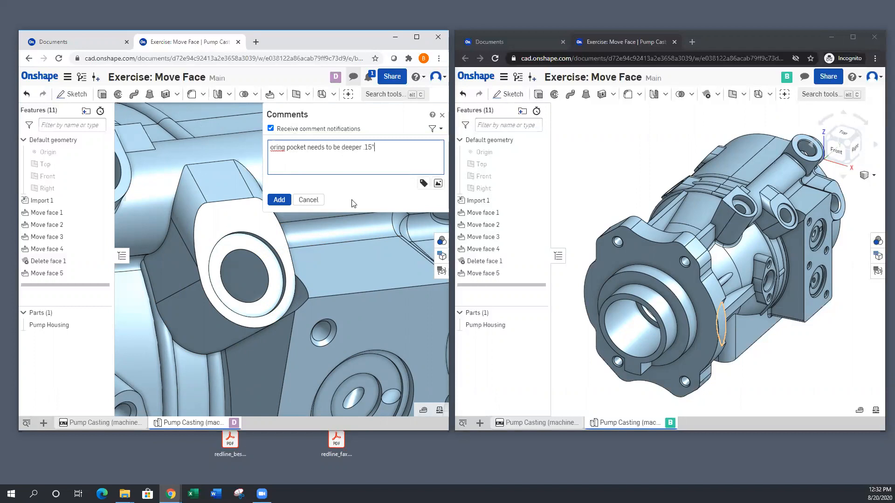
Tag the recessed ring face of the white port boss in the comment and post it.
left_click(423, 184)
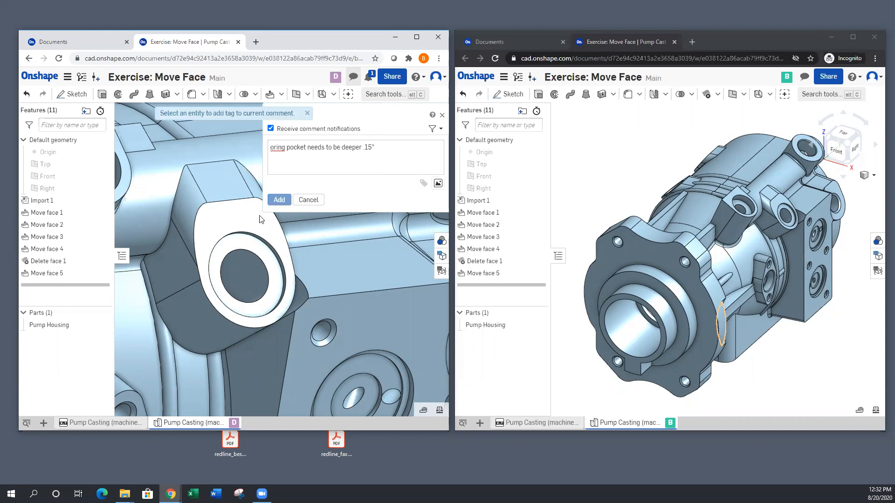
left_click(247, 241)
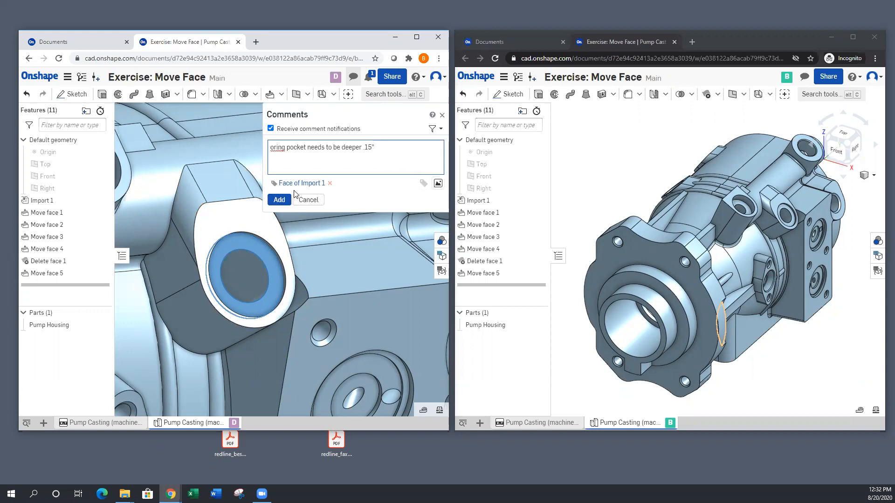
left_click(280, 200)
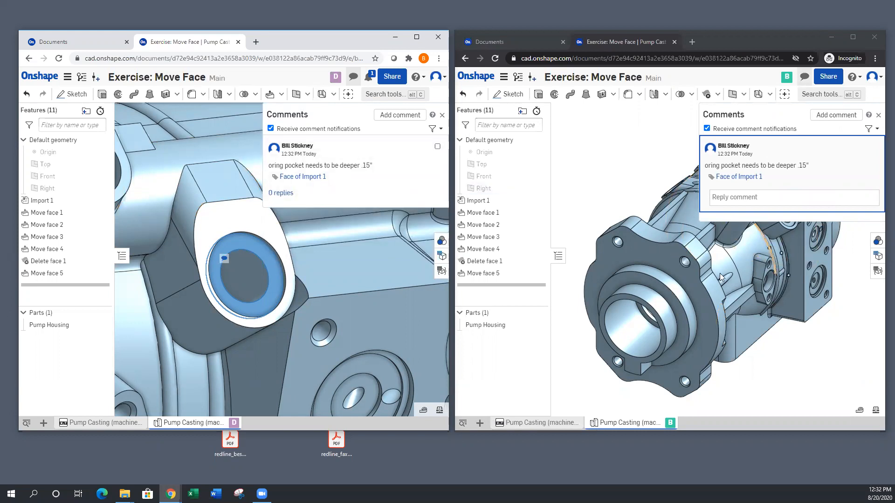
In the other user's session, find the commented port boss and jump to the face tagged in the comment.
scroll(602, 312, "up", 3)
scroll(602, 312, "down", 4)
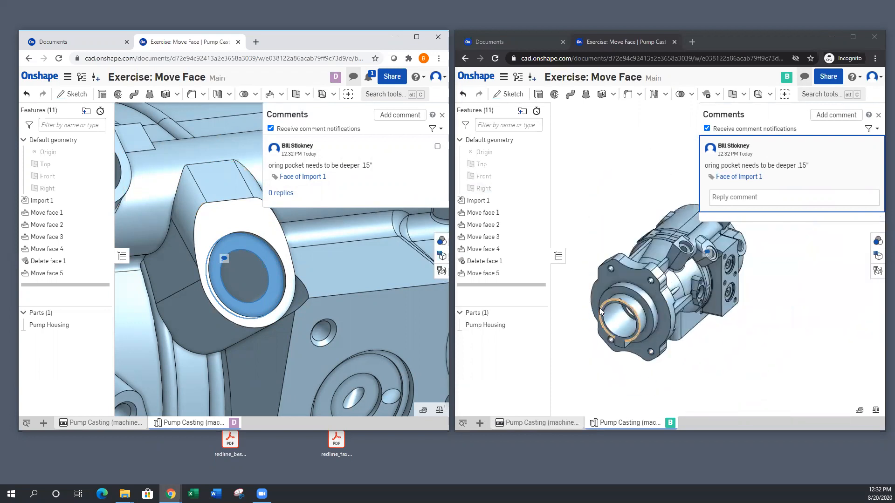
scroll(778, 238, "up", 1)
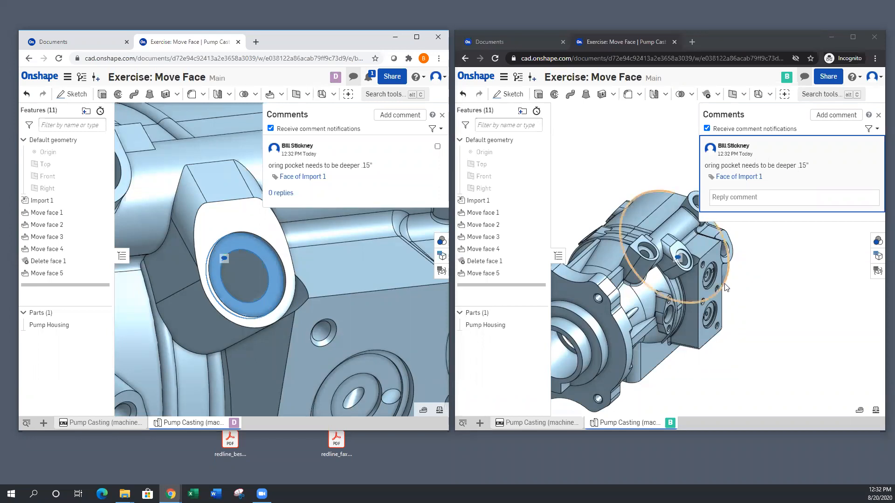
scroll(763, 257, "down", 2)
scroll(762, 259, "up", 5)
scroll(763, 259, "up", 3)
scroll(783, 275, "down", 3)
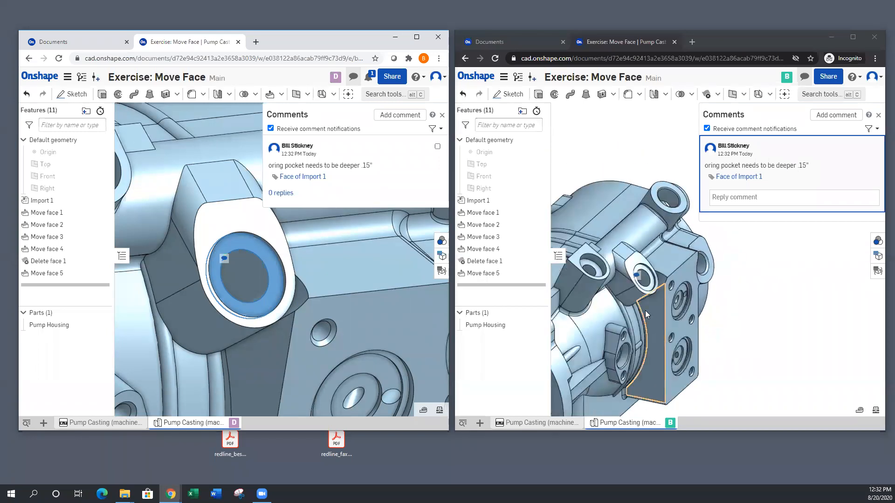
left_click(747, 177)
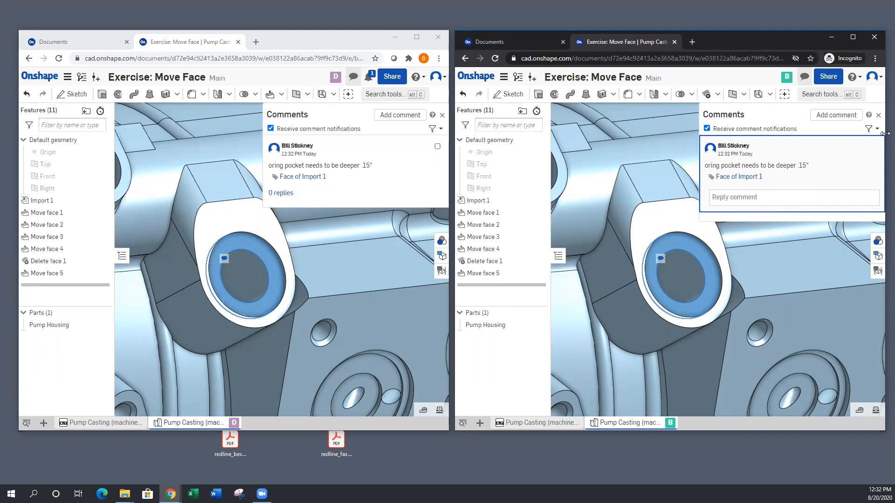
Close the comments, reopen them to check the pocket-depth note, and close them again in the other user's session.
left_click(878, 116)
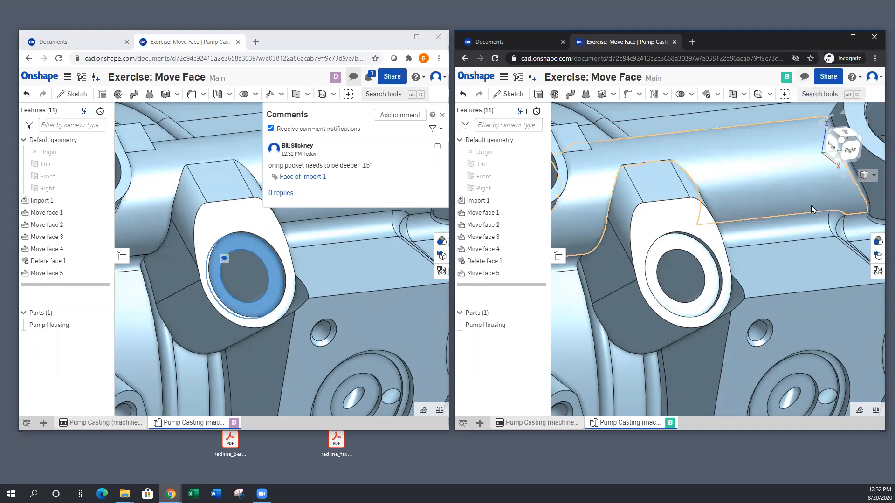
left_click(805, 78)
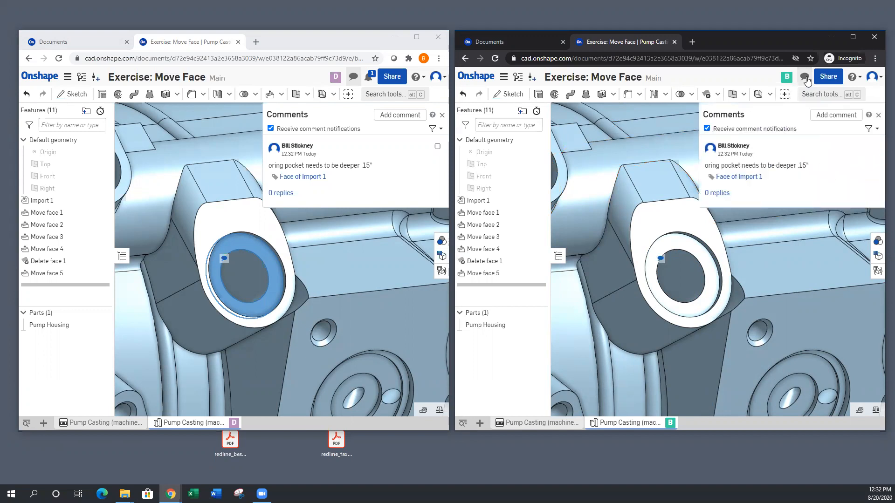
left_click(878, 115)
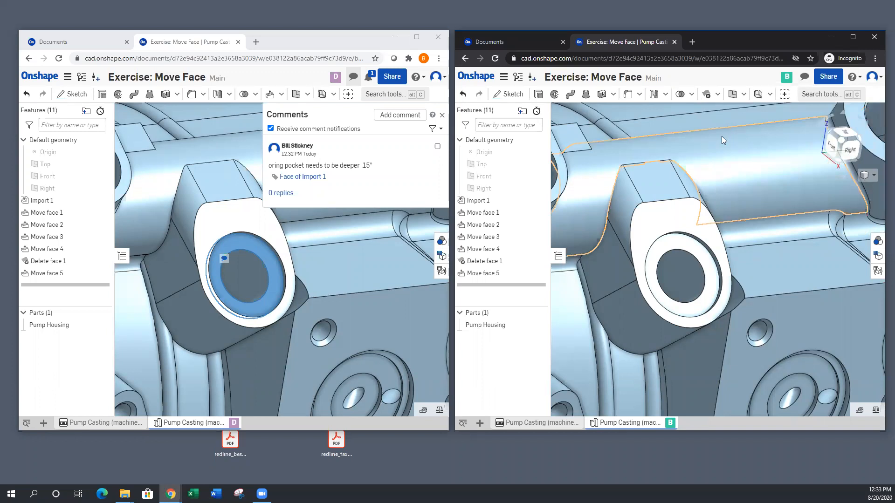
In the other user's session, move the recessed ring face of the white port boss inward by an offset of 0.15 in.
left_click(717, 94)
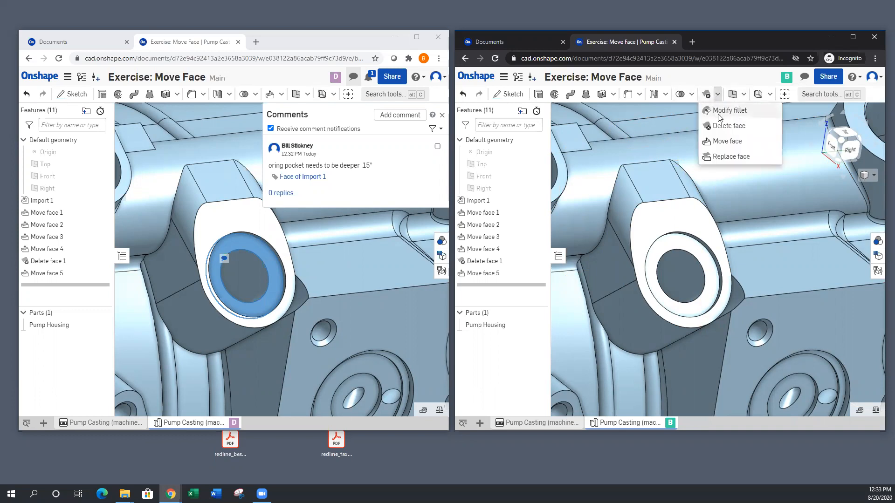
left_click(726, 141)
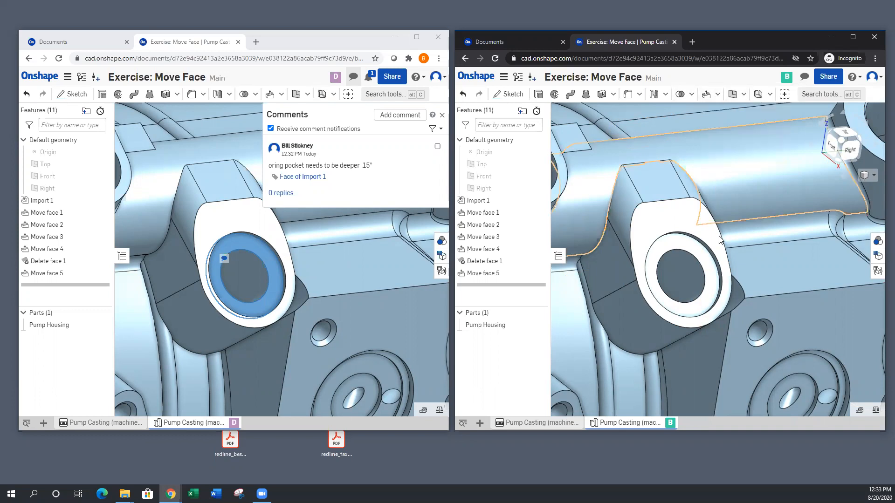
left_click(694, 249)
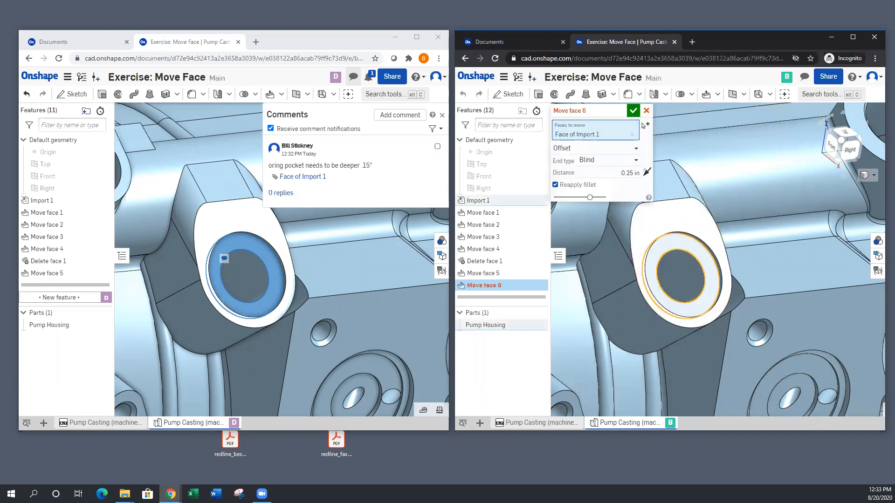
left_click(647, 171)
left_click(635, 173)
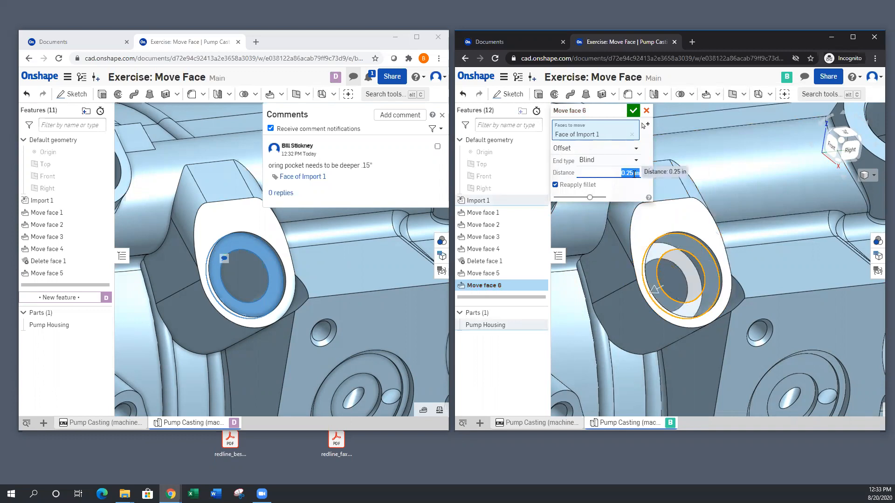
key("BackSpace")
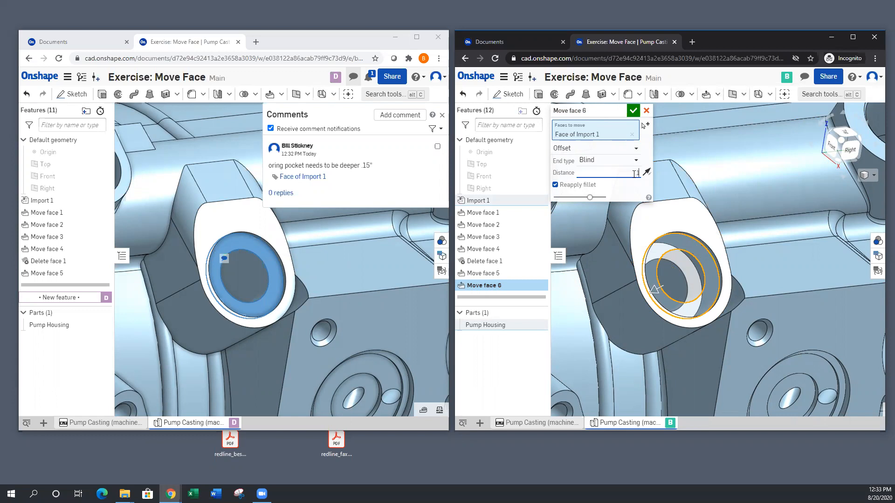
type(".15")
key("Return")
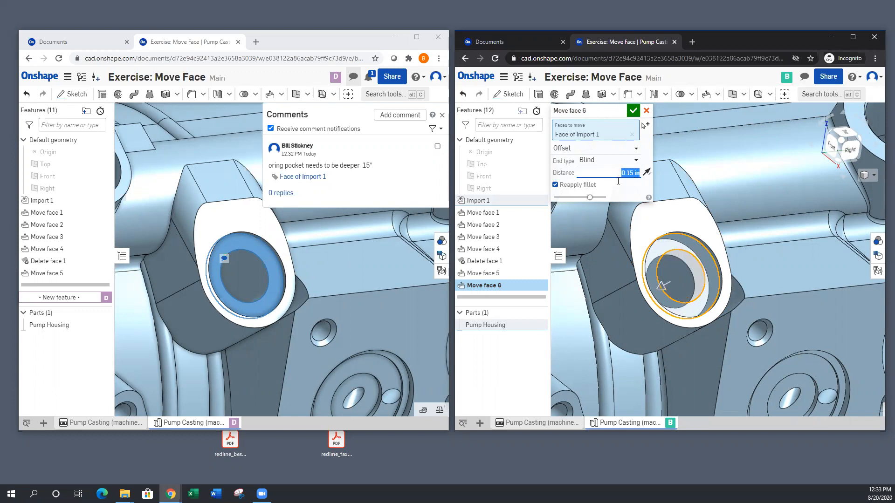
left_click(633, 111)
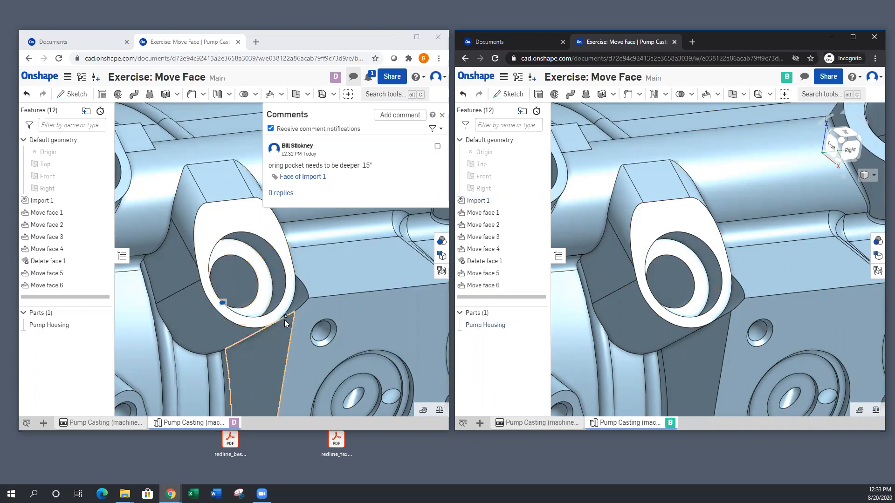
Check the edited port boss on the whole pump casting in both sessions.
scroll(291, 284, "down", 10)
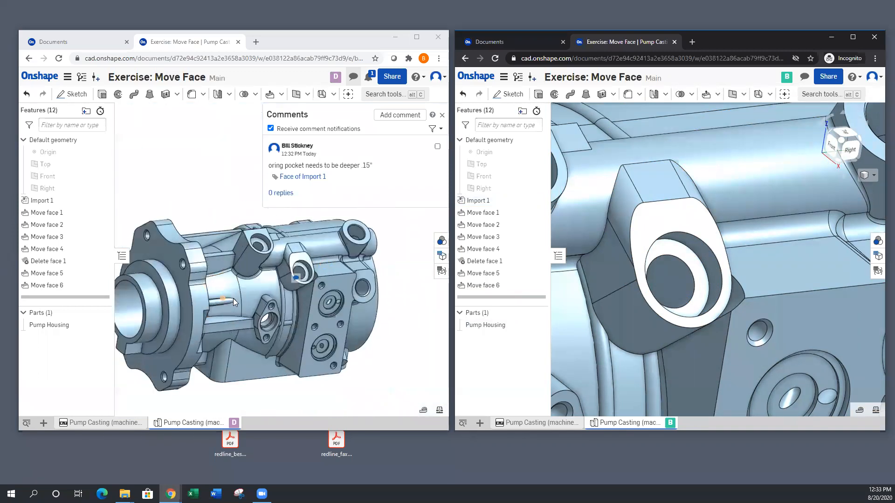
scroll(760, 272, "down", 10)
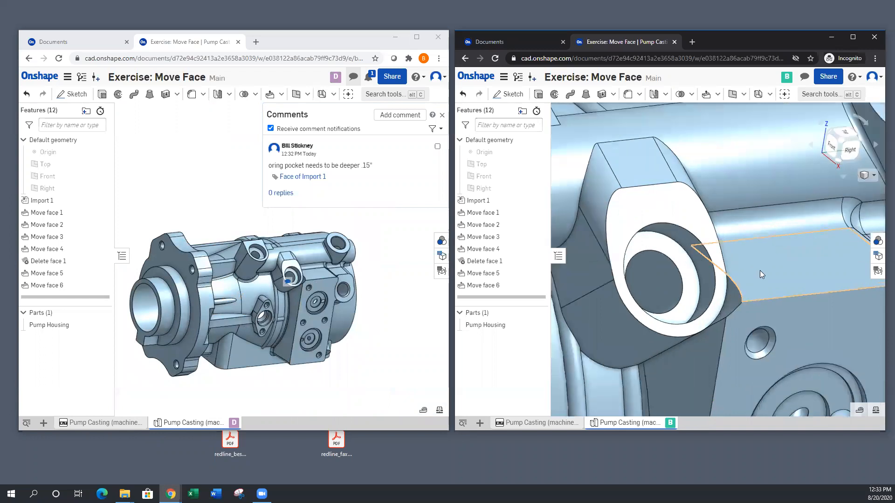
scroll(760, 272, "down", 5)
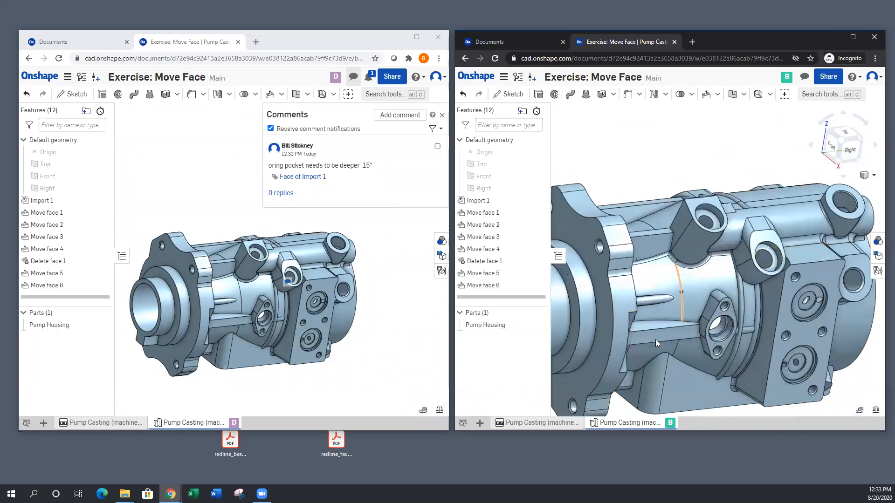
scroll(655, 339, "down", 3)
scroll(616, 411, "up", 2)
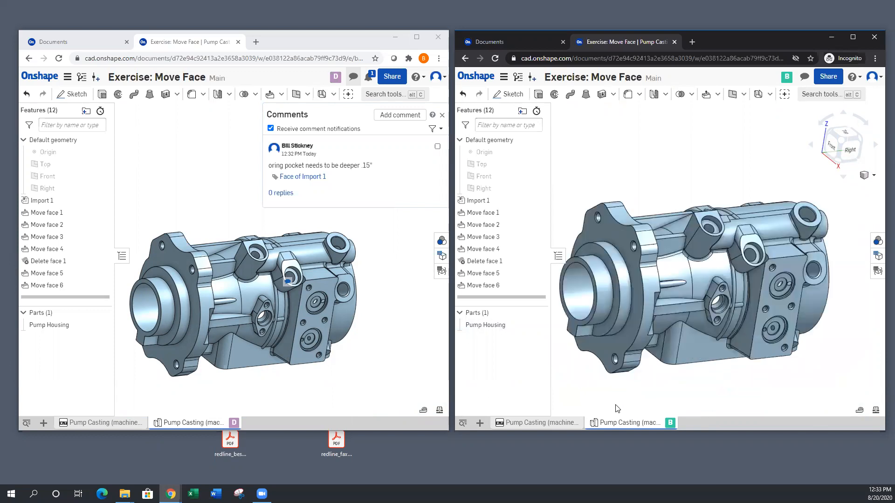
scroll(618, 409, "up", 2)
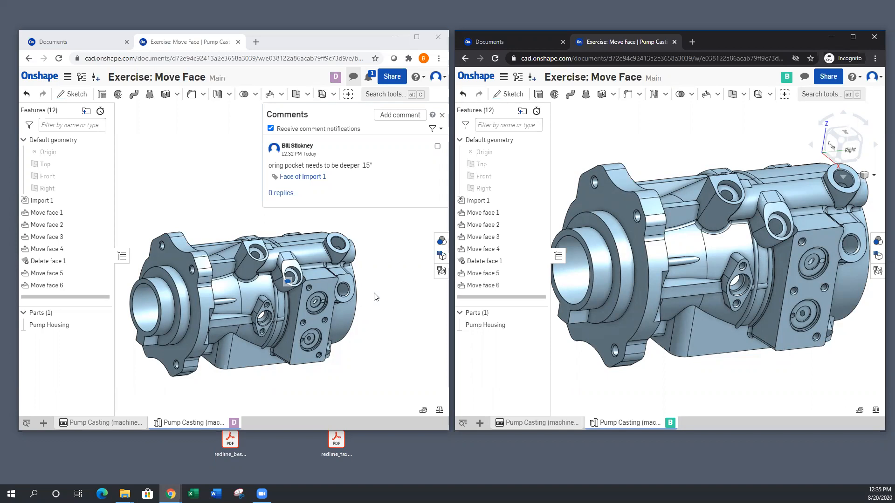
Close the comments in the first session and capture the rounded port boss beside the rectangular valve pad with Snipping Tool.
right_click_drag(361, 361, 335, 362)
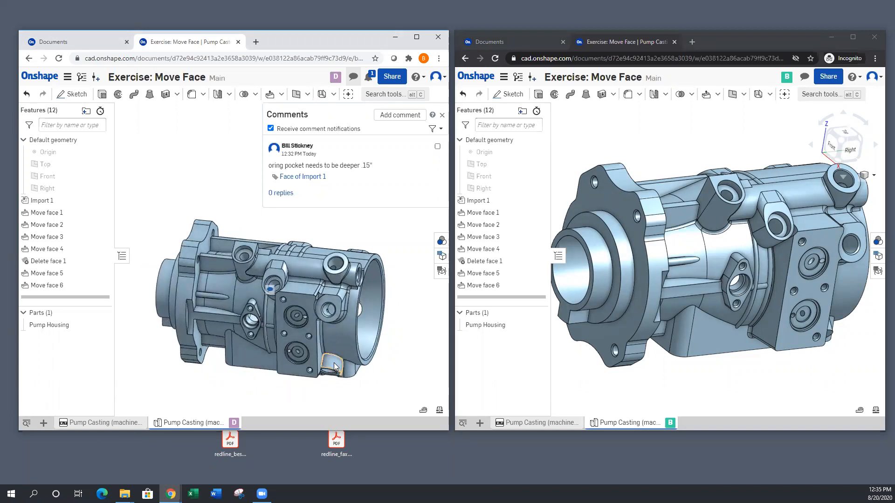
scroll(334, 363, "up", 5)
scroll(336, 350, "up", 1)
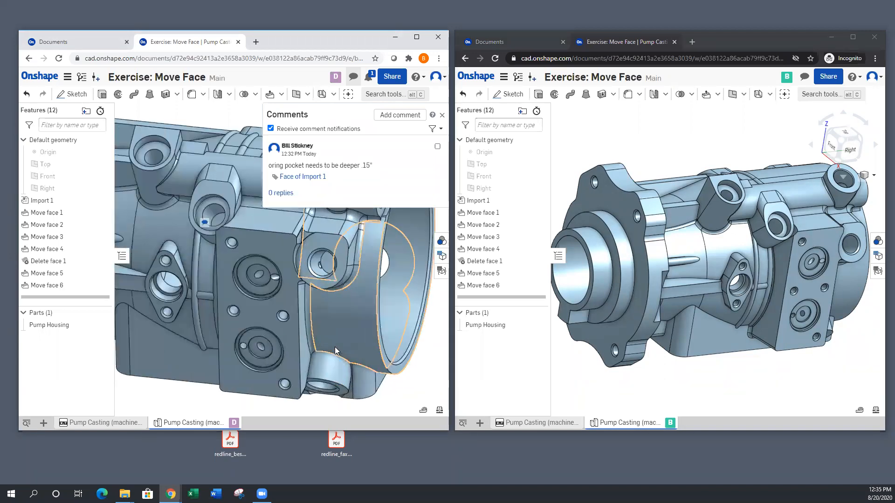
scroll(335, 348, "up", 2)
scroll(340, 351, "down", 2)
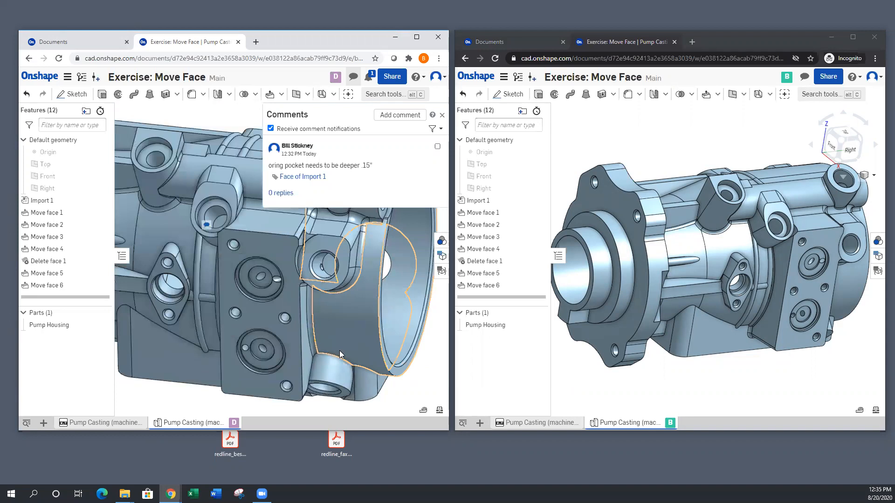
left_click(442, 115)
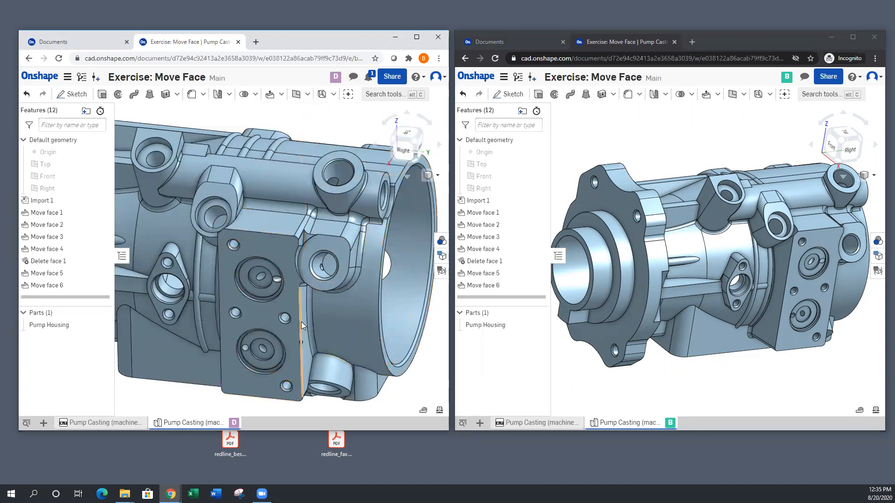
scroll(301, 322, "up", 1)
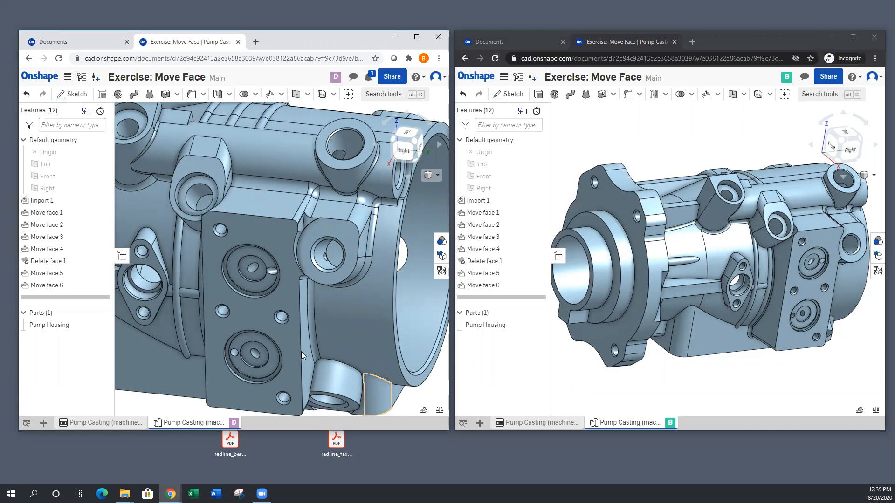
scroll(285, 349, "down", 2)
scroll(375, 332, "up", 2)
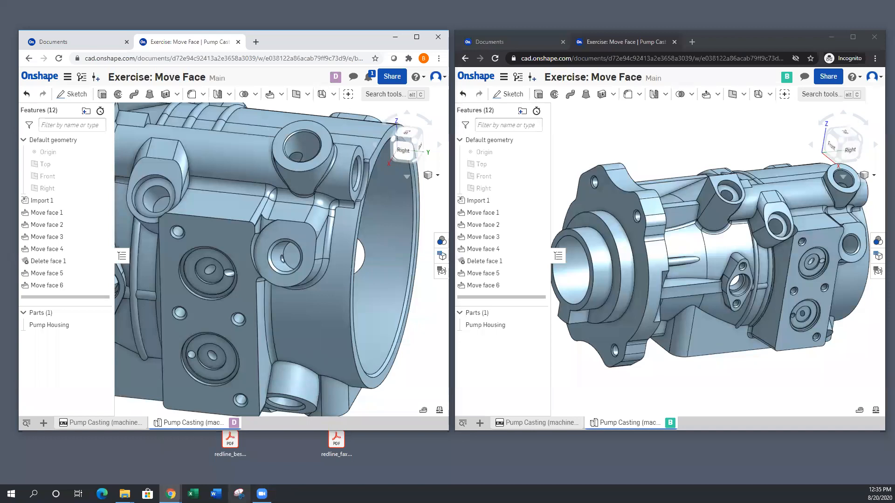
left_click(239, 493)
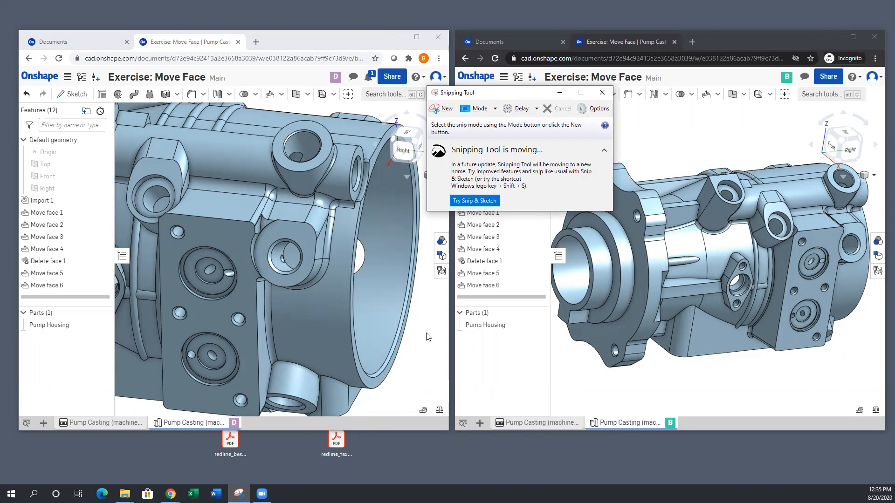
left_click(448, 111)
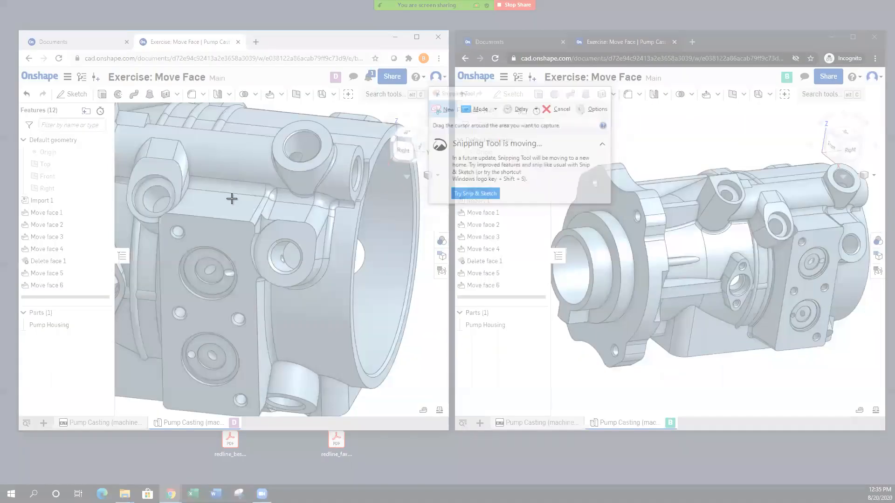
left_click_drag(232, 199, 351, 313)
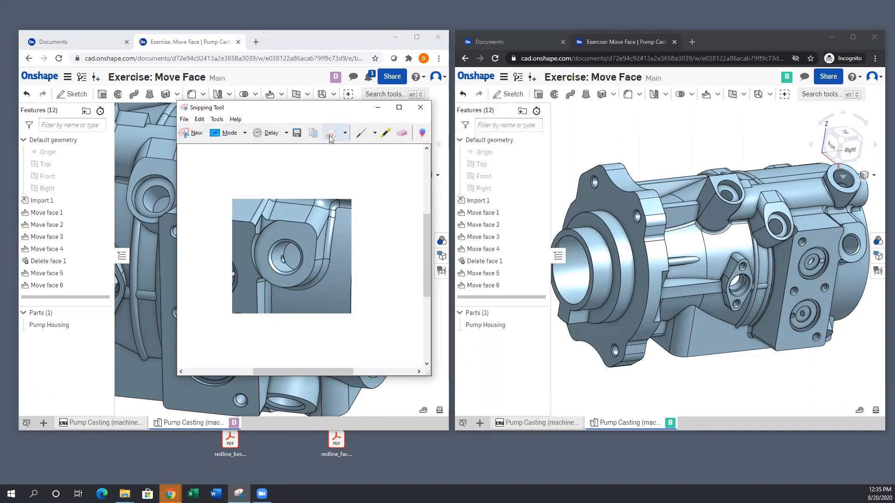
Circle the port boss in red on the snip, save it to the Desktop as Capture2.PNG, and close Snipping Tool.
left_click(361, 134)
mouse_move(286, 231)
left_mouse_down()
mouse_move(255, 256)
mouse_move(285, 285)
mouse_move(306, 264)
mouse_move(309, 239)
mouse_move(292, 231)
left_mouse_up()
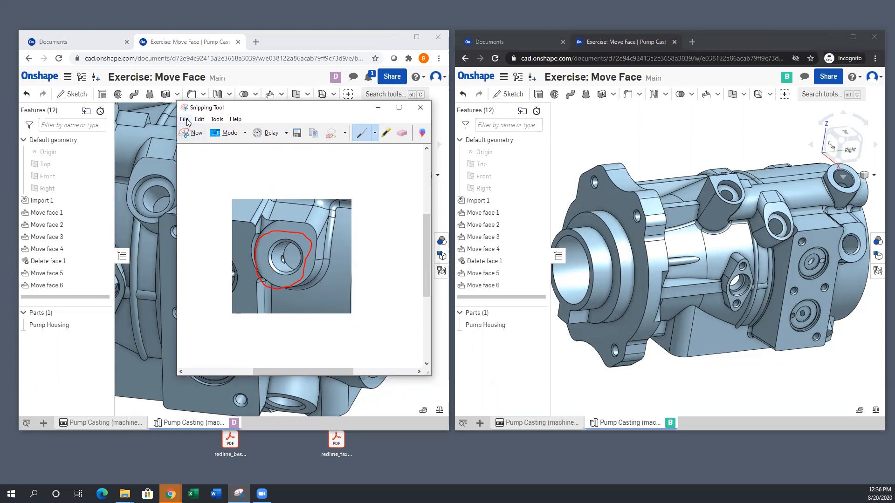
left_click(296, 133)
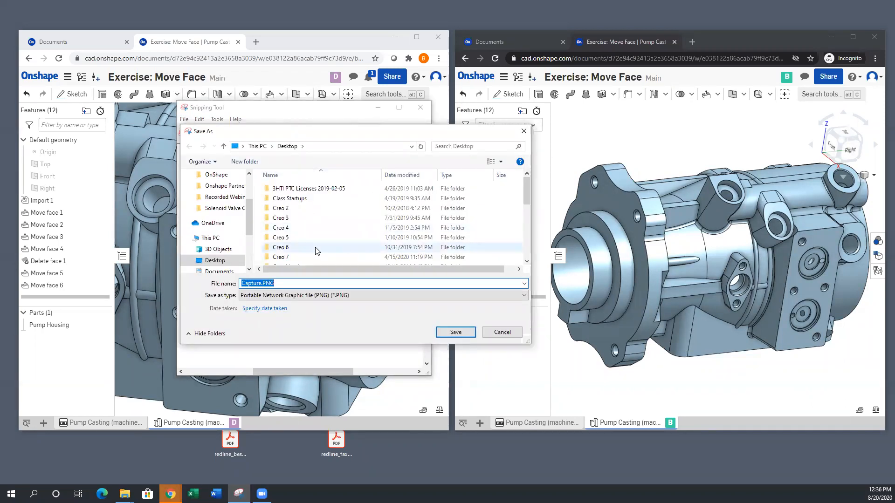
left_click(261, 284)
left_click_drag(261, 283, 240, 284)
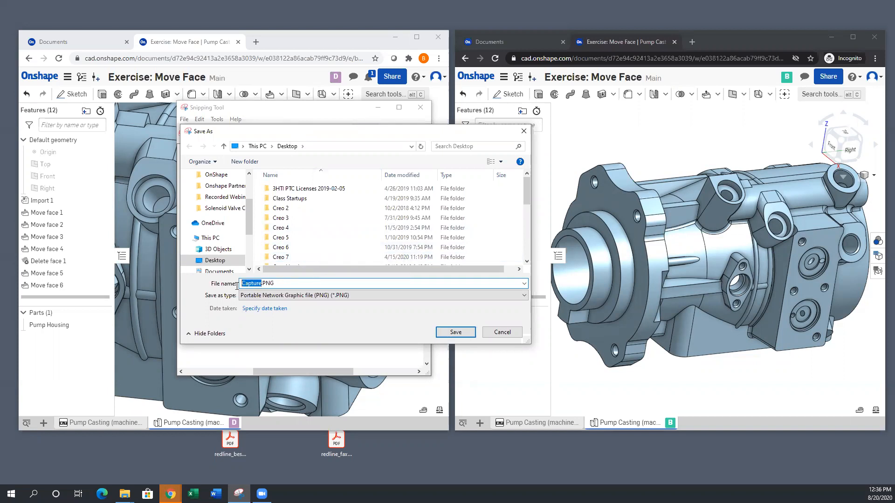
left_click(262, 283)
type("2")
left_click(447, 332)
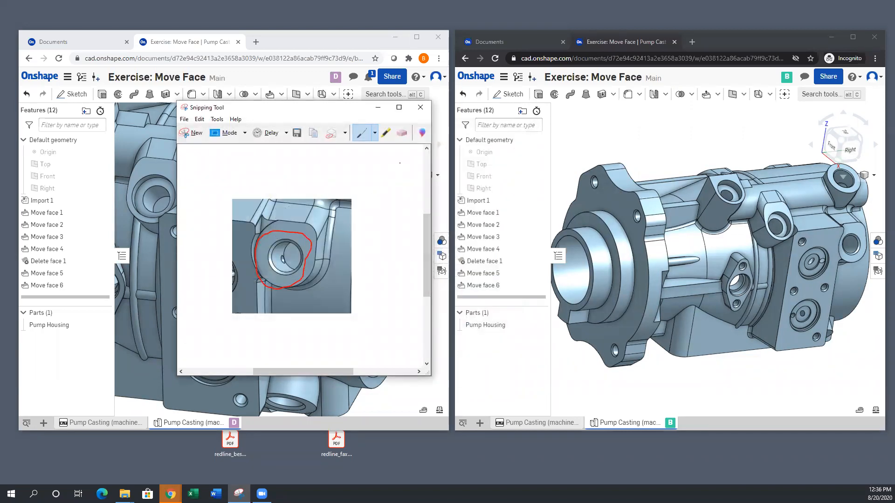
left_click(420, 109)
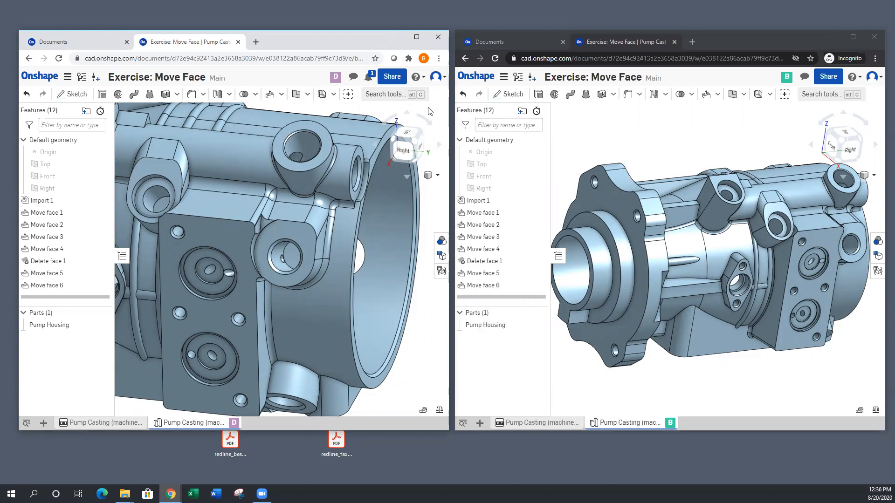
Start a new comment in the first session and attach the image Capture2.PNG from the Desktop.
left_click(353, 78)
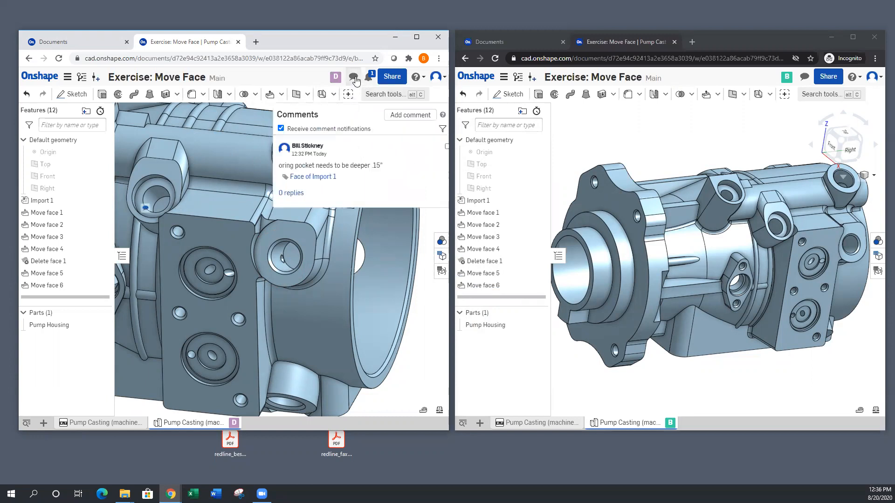
left_click(408, 115)
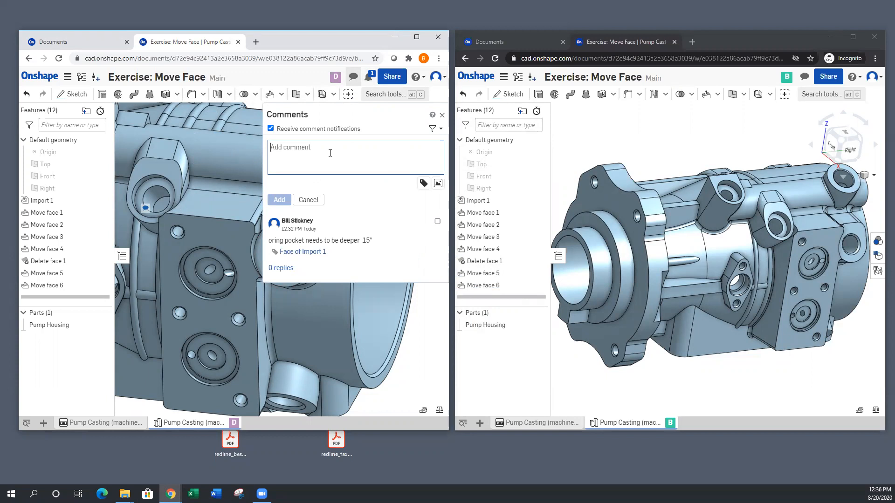
left_click(438, 184)
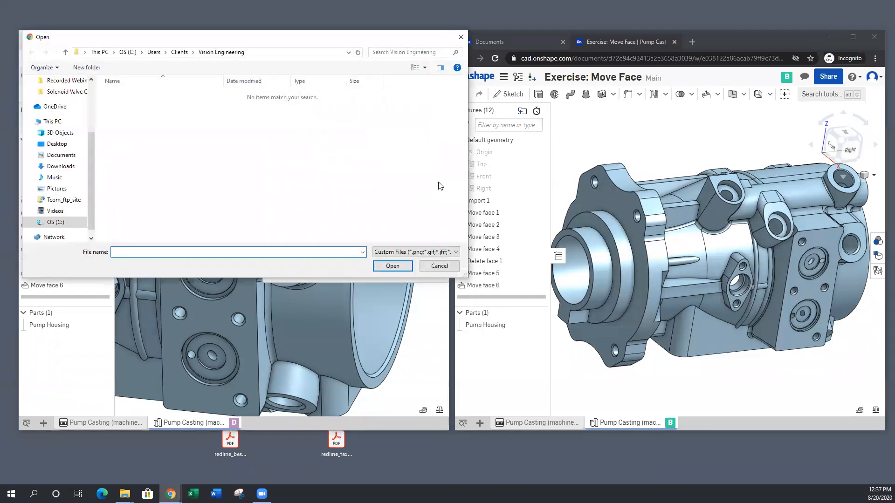
left_click(70, 145)
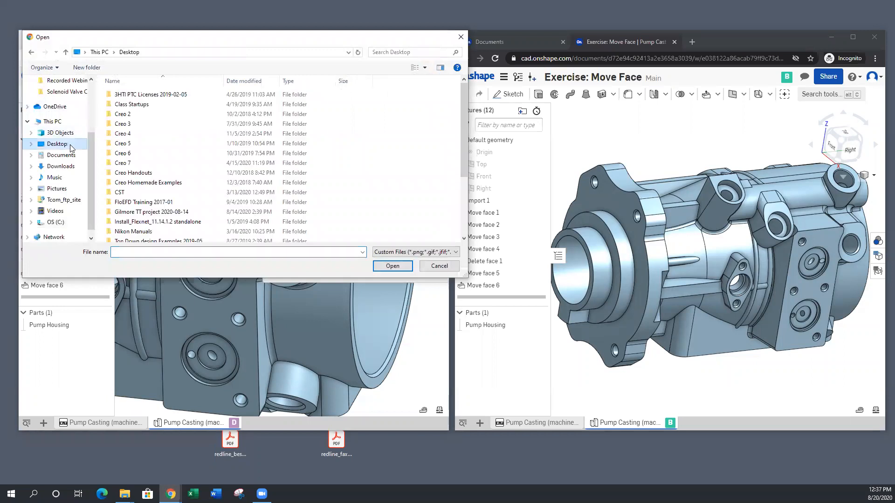
scroll(461, 122, "down", 3)
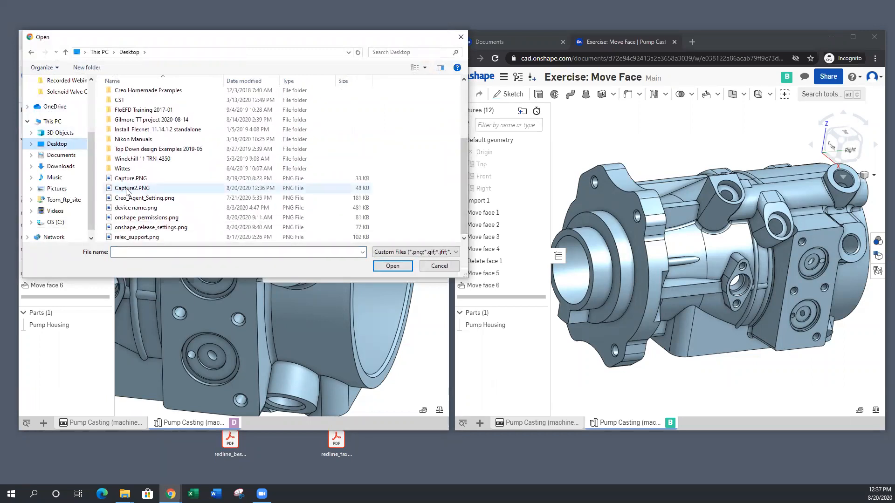
left_click(127, 189)
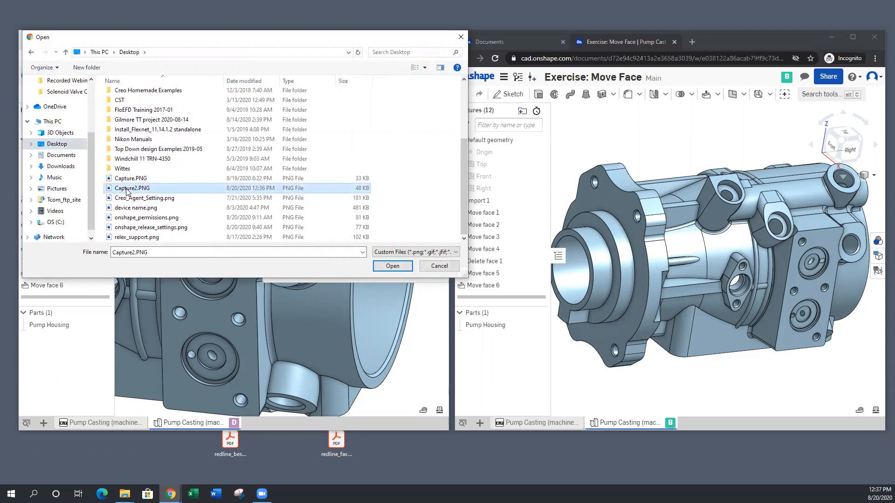
left_click(380, 267)
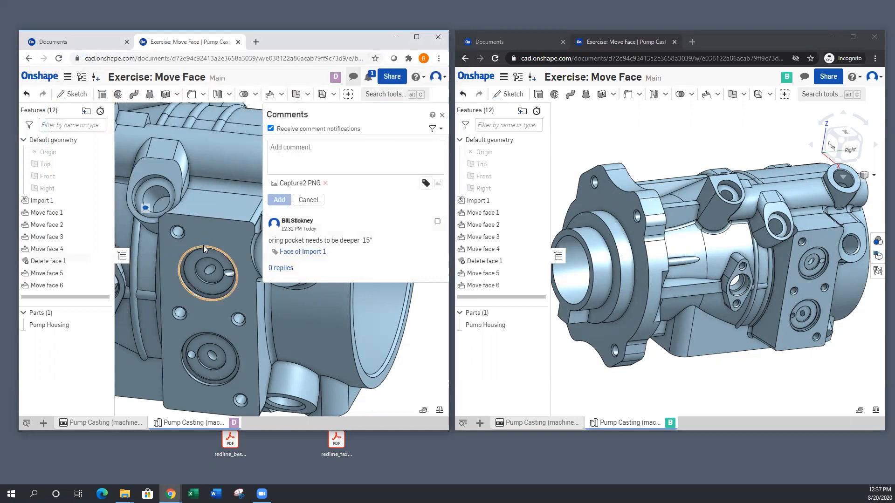
Tag the circular edge of the port hole on the rounded boss in the new comment.
scroll(189, 238, "down", 3)
scroll(254, 244, "up", 1)
scroll(254, 243, "up", 5)
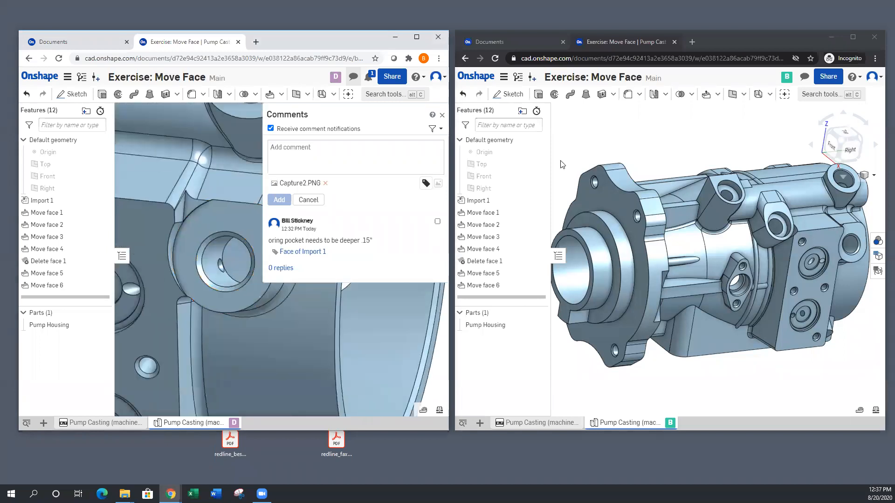
left_click(427, 185)
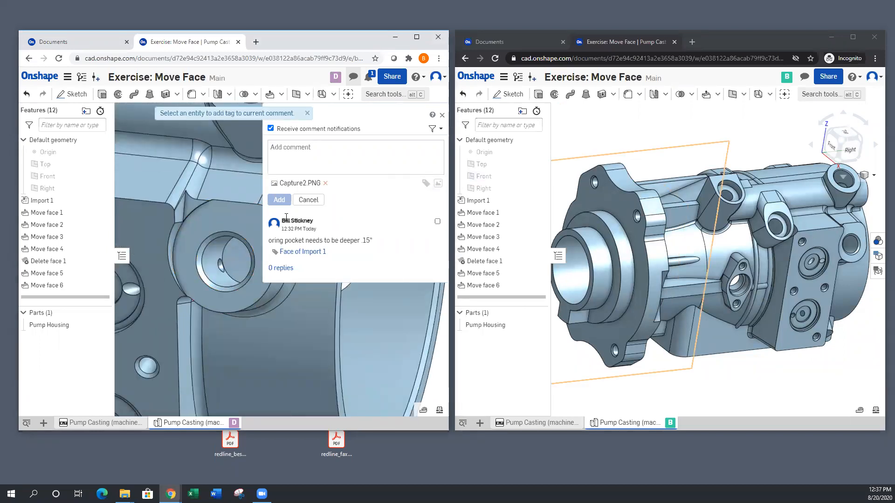
left_click(212, 236)
Write "make this hole .75"" as the comment text and post the comment.
left_click(289, 164)
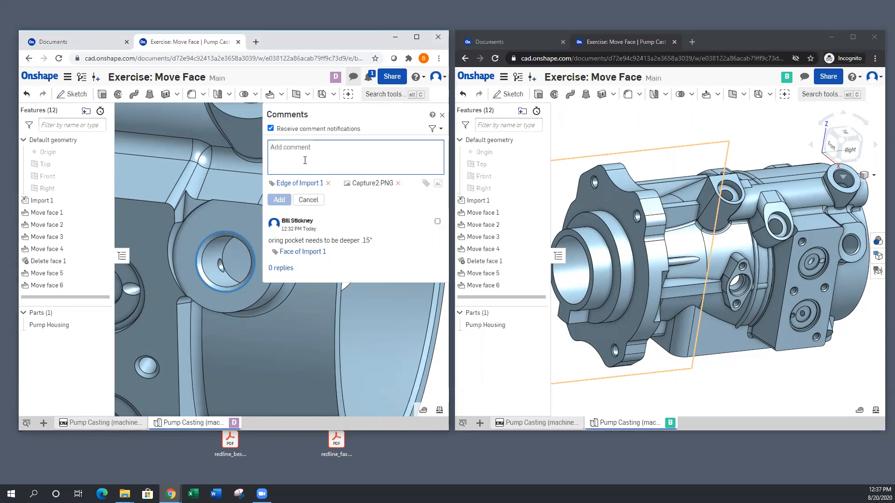
type("make th")
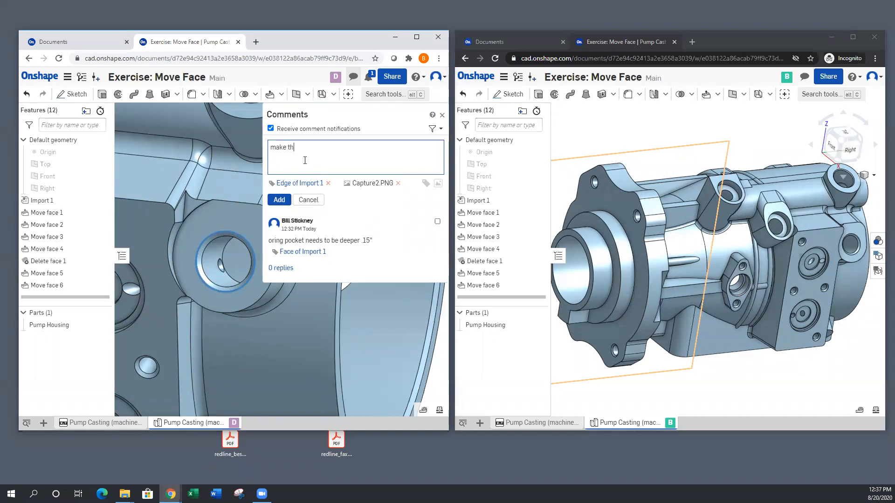
type("is hole .75")
left_click(279, 200)
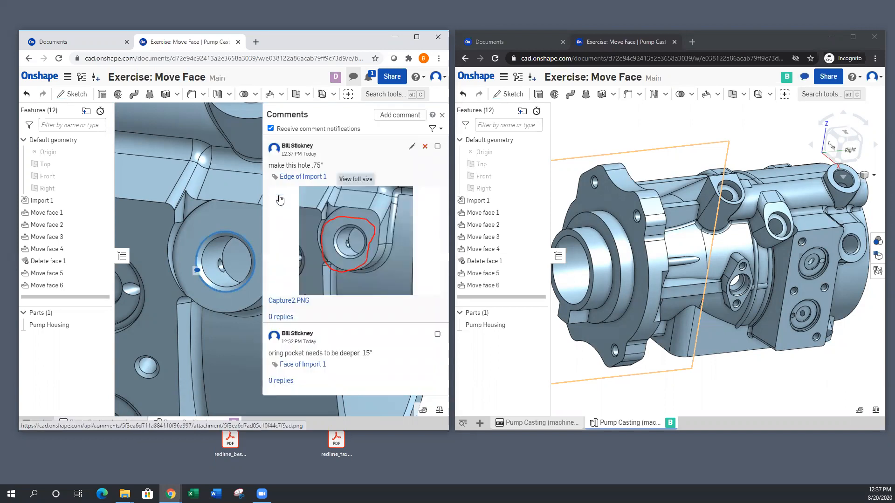
Check the posted comment in the second session, close the comments in both sessions, and bring the whole casting into view.
left_click(805, 78)
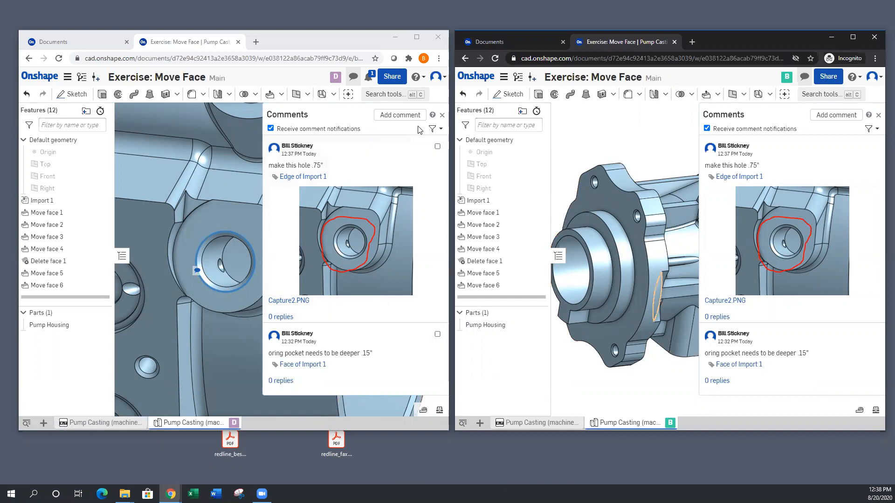
left_click(441, 115)
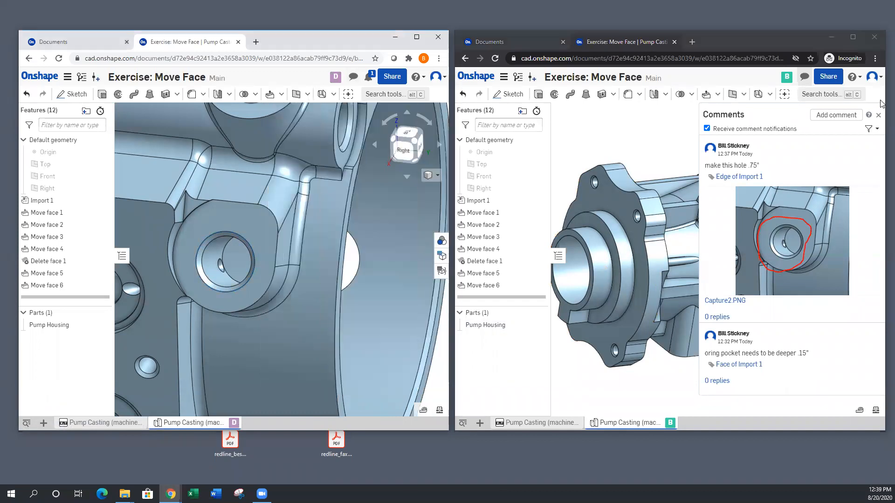
left_click(878, 115)
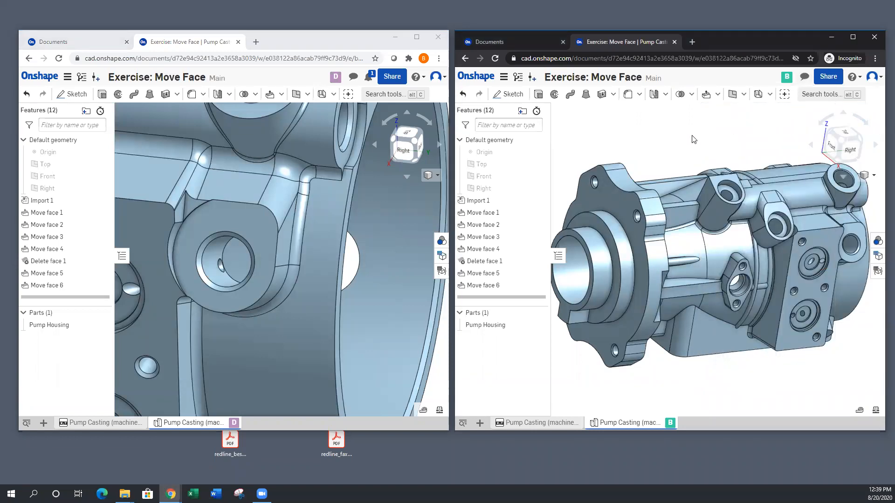
scroll(693, 140, "down", 3)
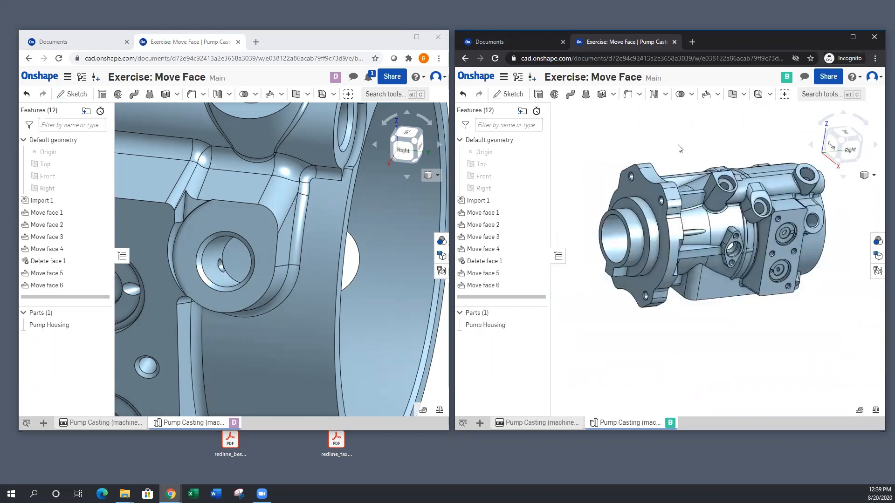
scroll(683, 142, "up", 2)
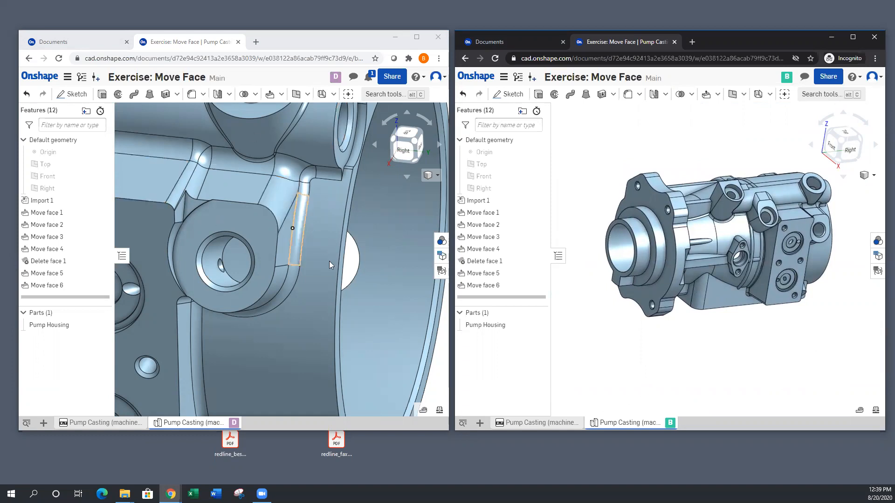
left_click(440, 389)
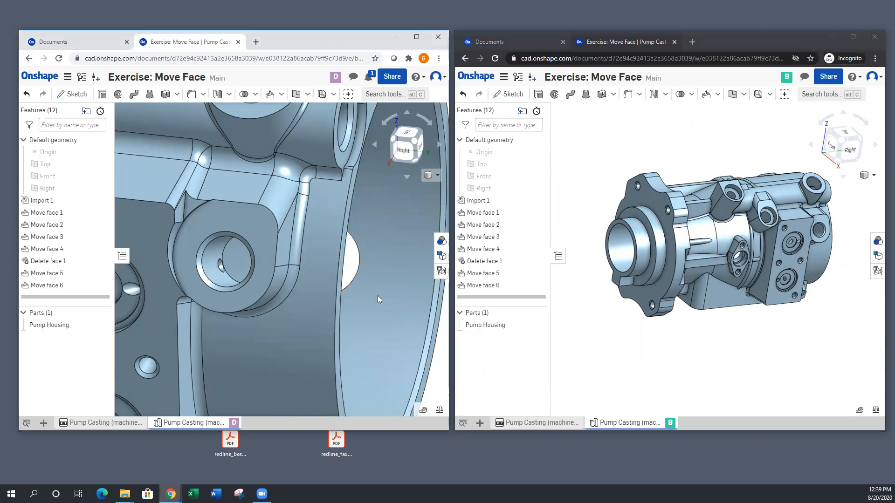
scroll(377, 295, "down", 5)
scroll(379, 263, "up", 2)
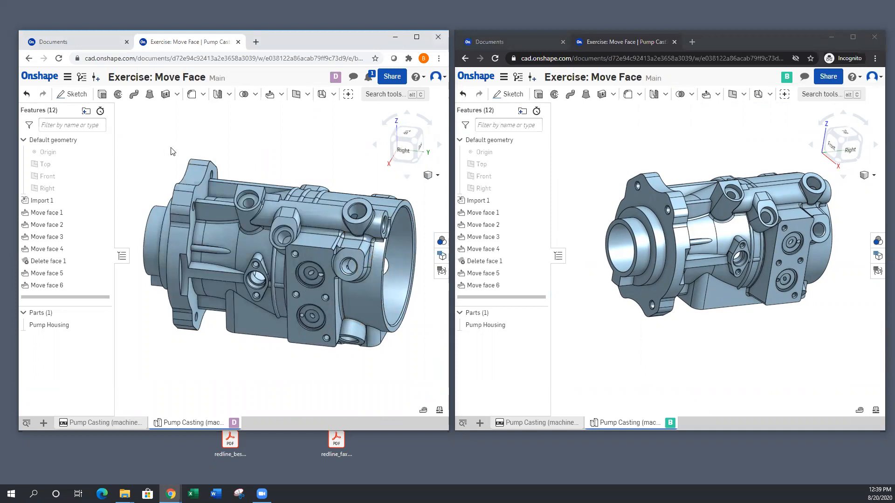
In the first session, open the COFFEE GRINDER document from the Coffee Grinder folder in DEMOS and show its ASSY, COFFEE GRINDER assembly.
left_click(67, 78)
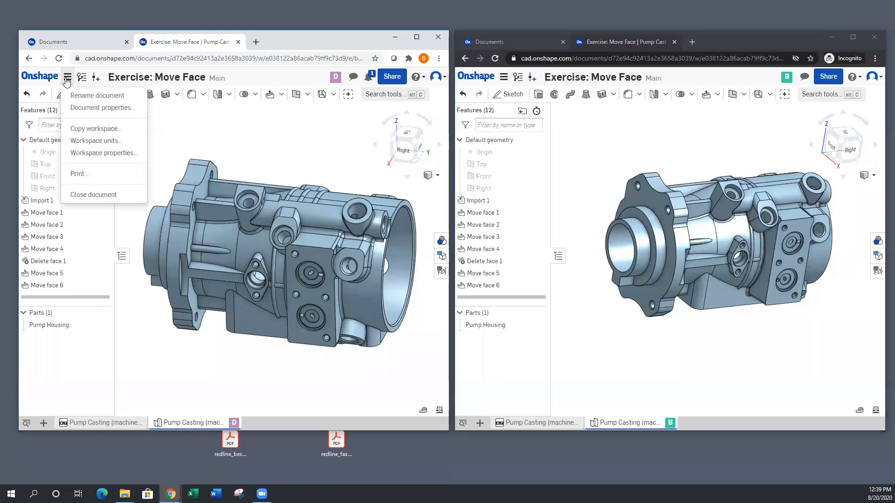
left_click(38, 82)
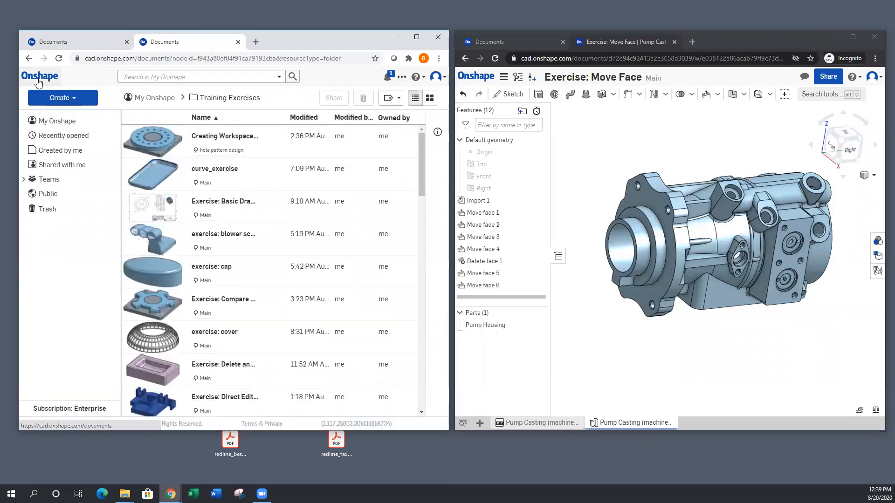
left_click_drag(419, 175, 429, 77)
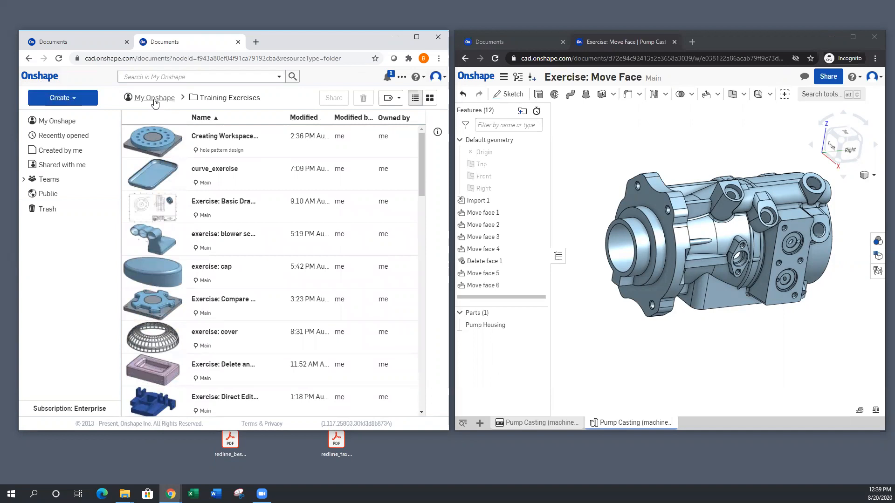
left_click(155, 98)
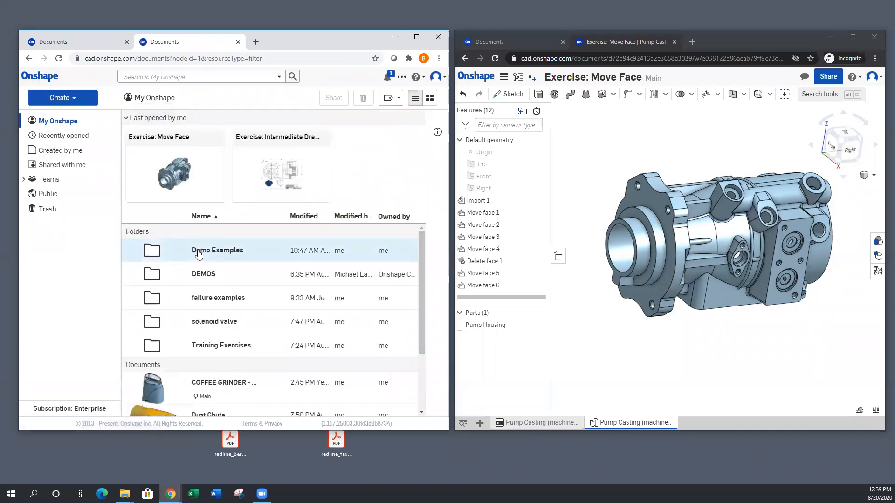
left_click(201, 279)
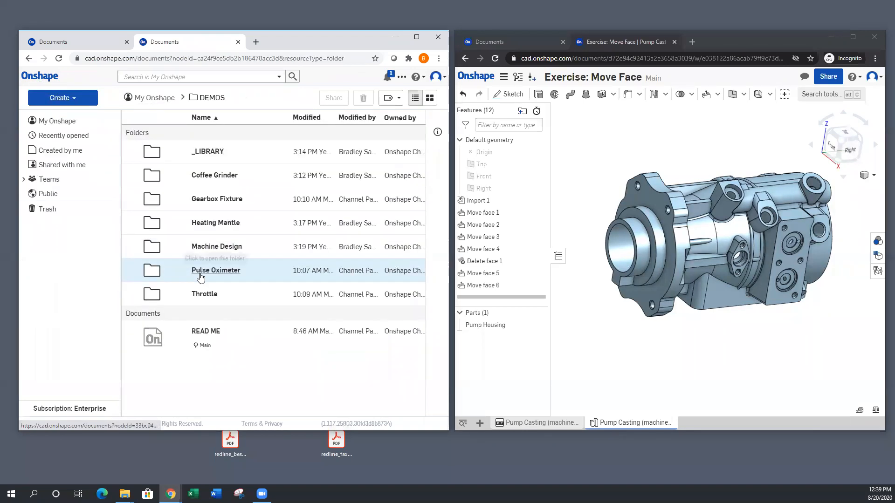
left_click(231, 179)
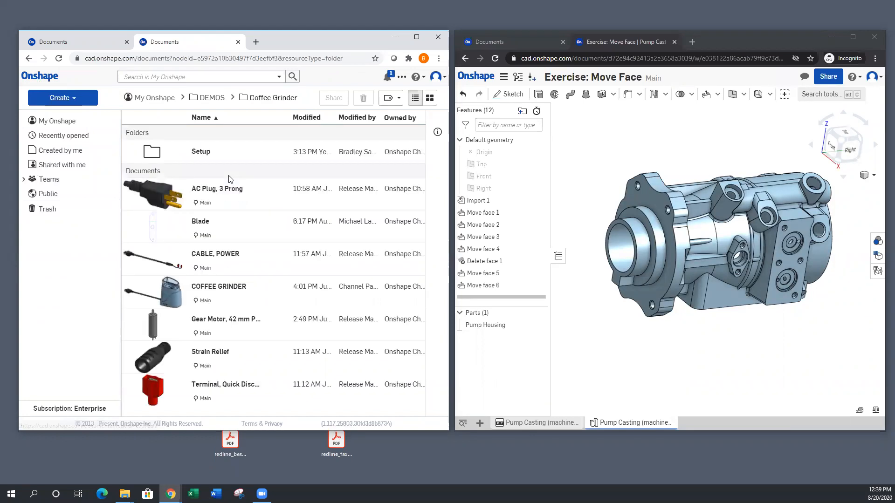
left_click(215, 287)
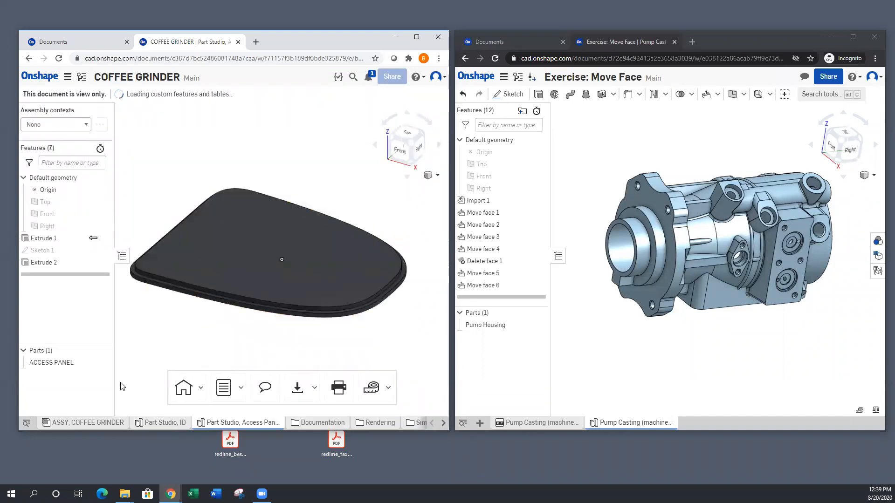
left_click(106, 423)
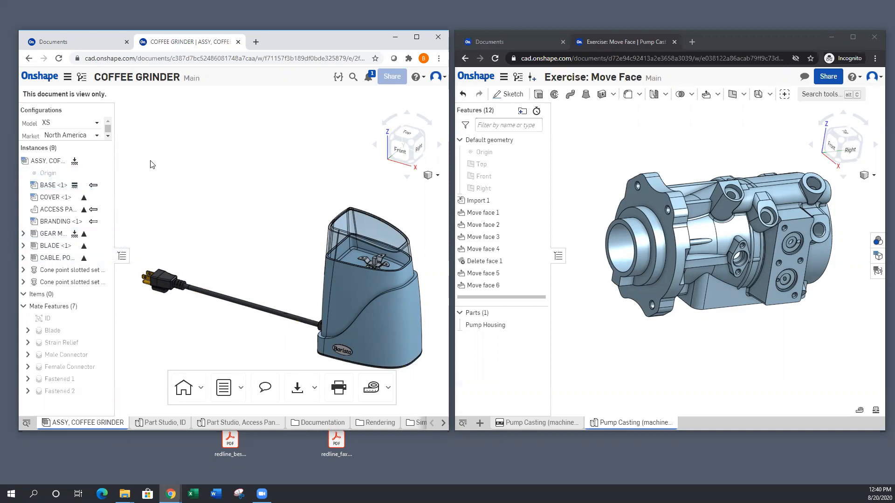
Examine the coffee grinder's versions and history across all branches, including the individual changes recorded under version V3.
left_click(82, 82)
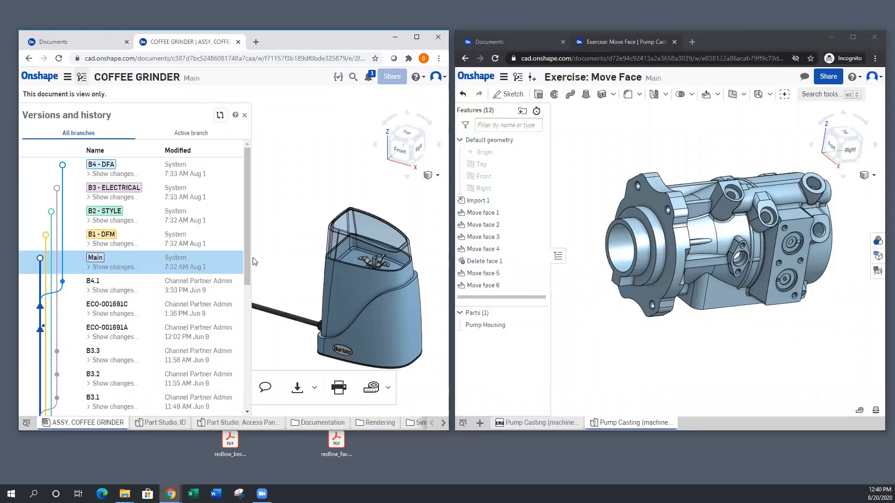
left_click_drag(249, 260, 262, 363)
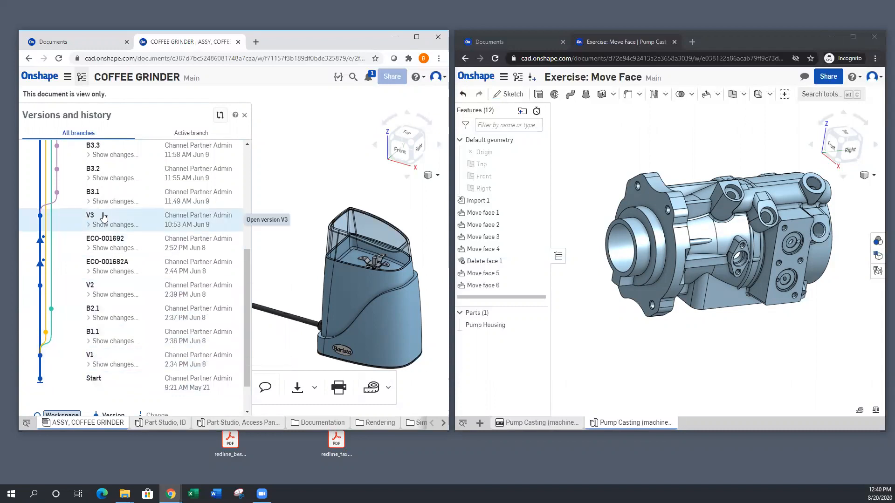
mouse_move(104, 217)
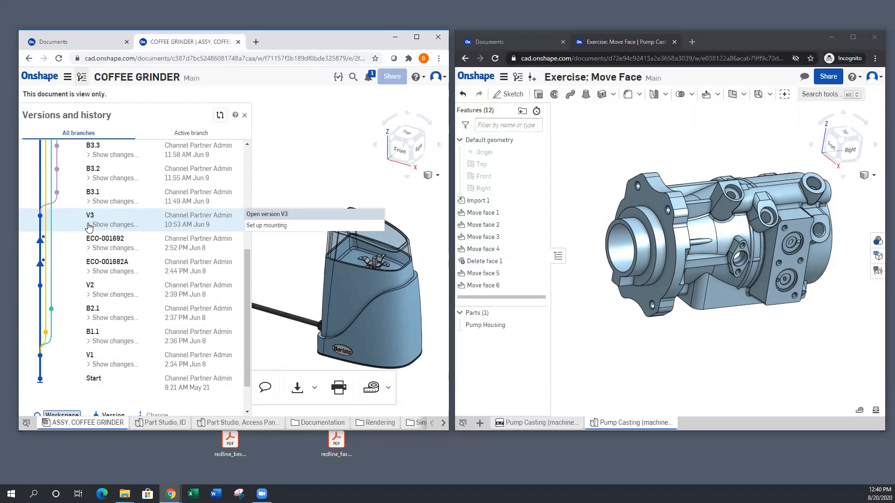
left_click(89, 225)
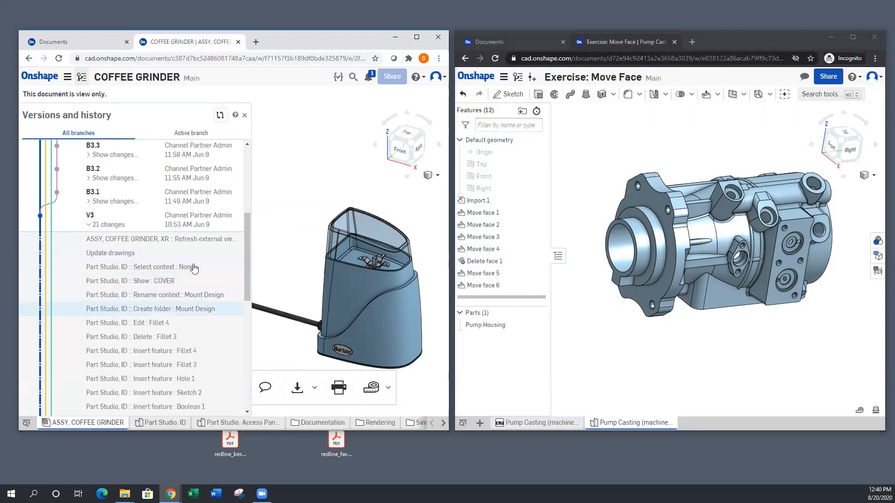
left_click_drag(247, 241, 242, 220)
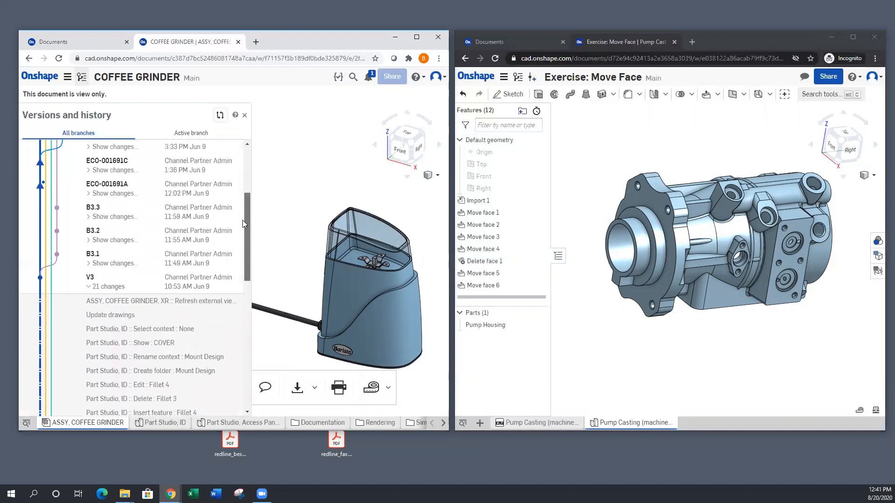
left_click(89, 288)
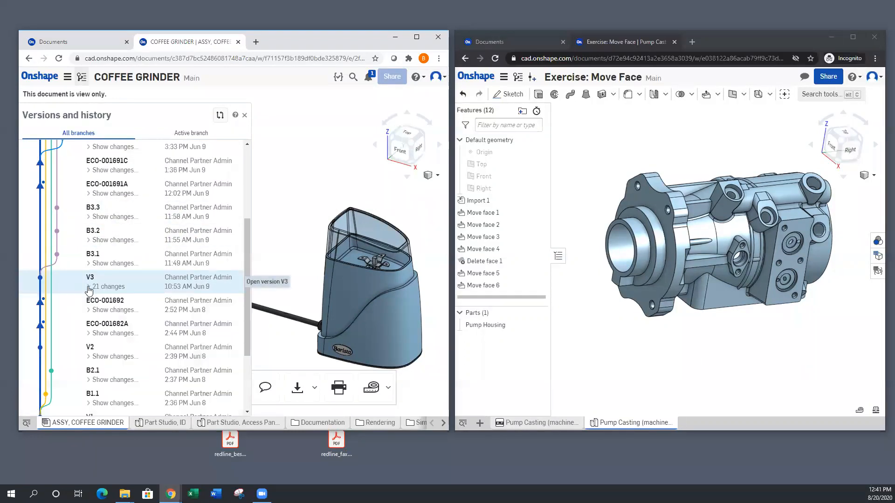
left_click_drag(245, 239, 246, 273)
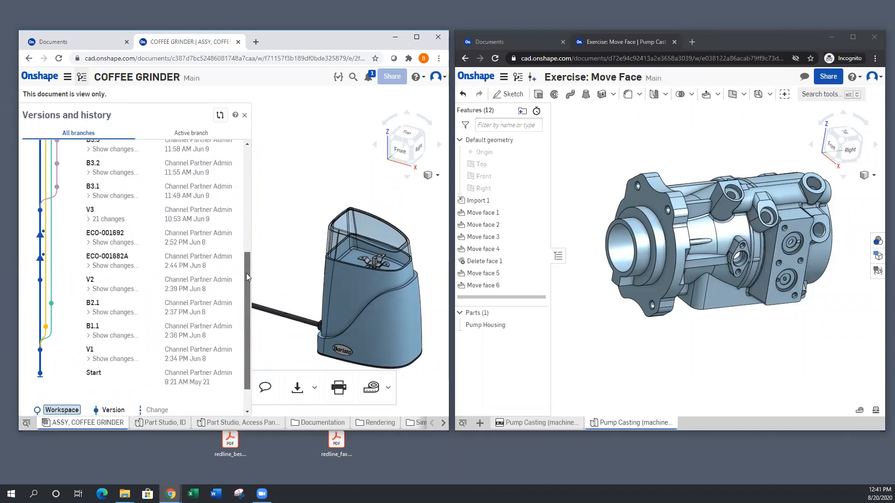
Open version ECO-001682A in place and in a new browser tab, and return to the version history.
left_click(108, 262)
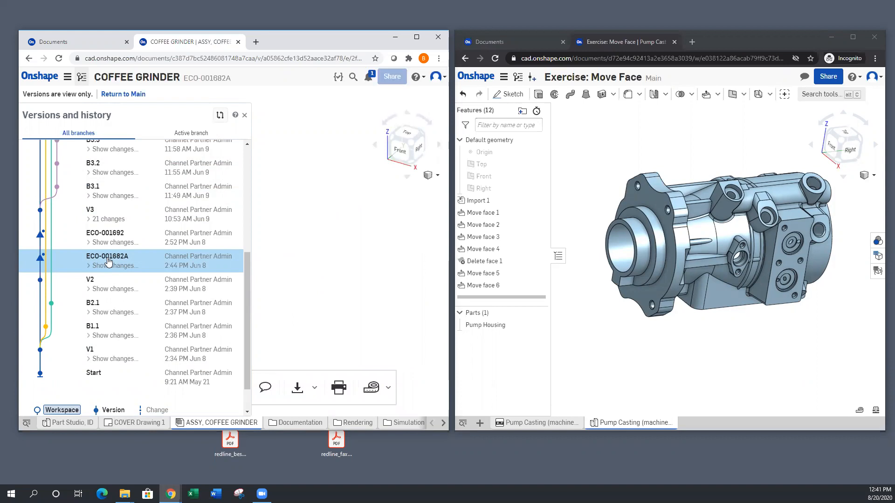
right_click(109, 261)
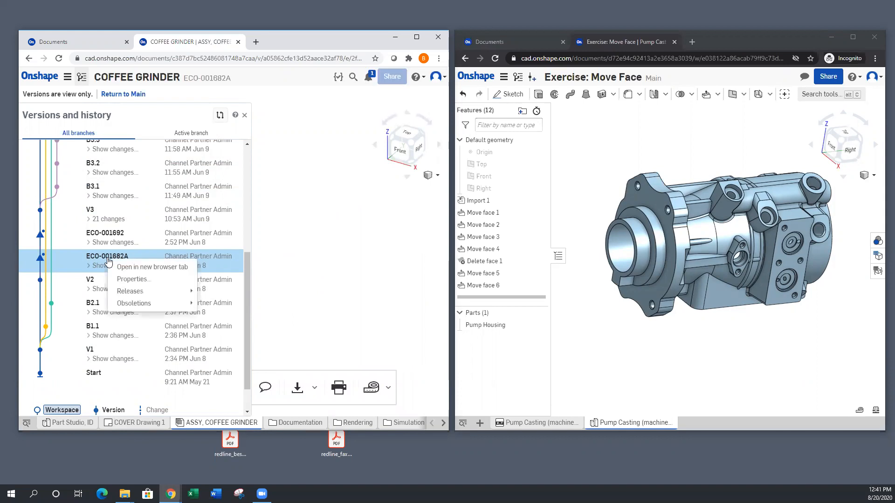
left_click(136, 268)
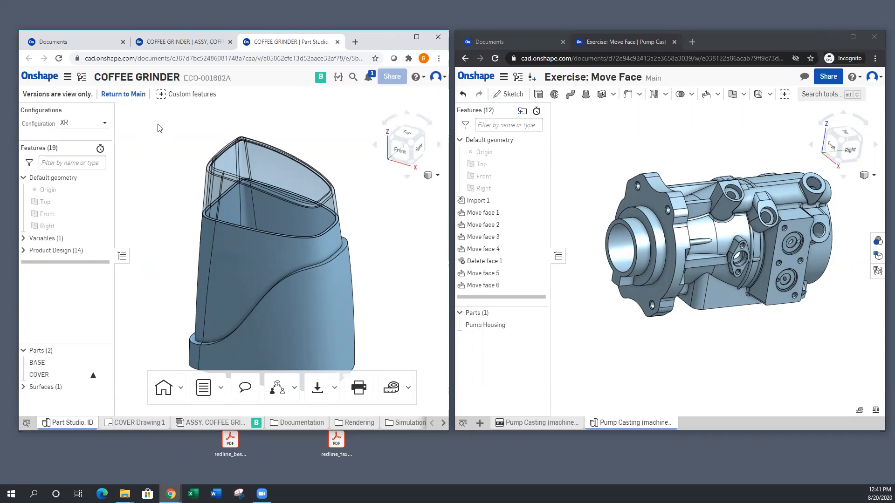
left_click(164, 42)
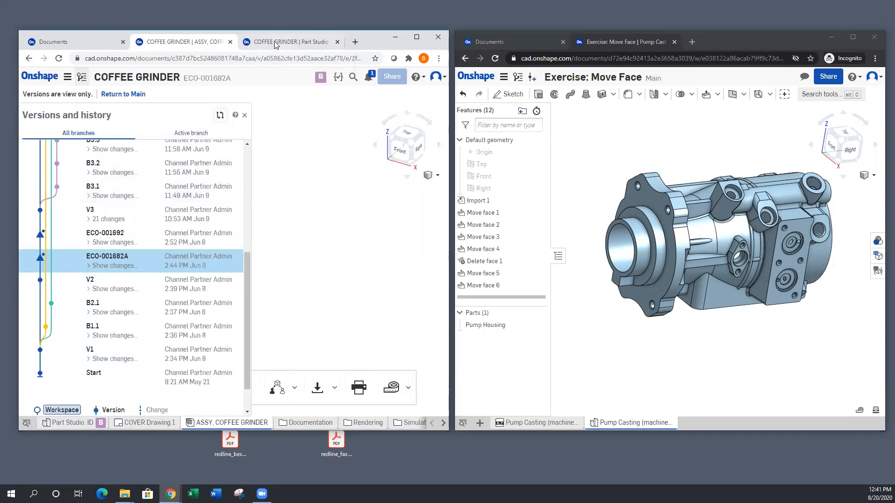
Review the release ECO-001691C from the ECO-001682A version's list of releases and view its workflow diagram.
right_click(178, 260)
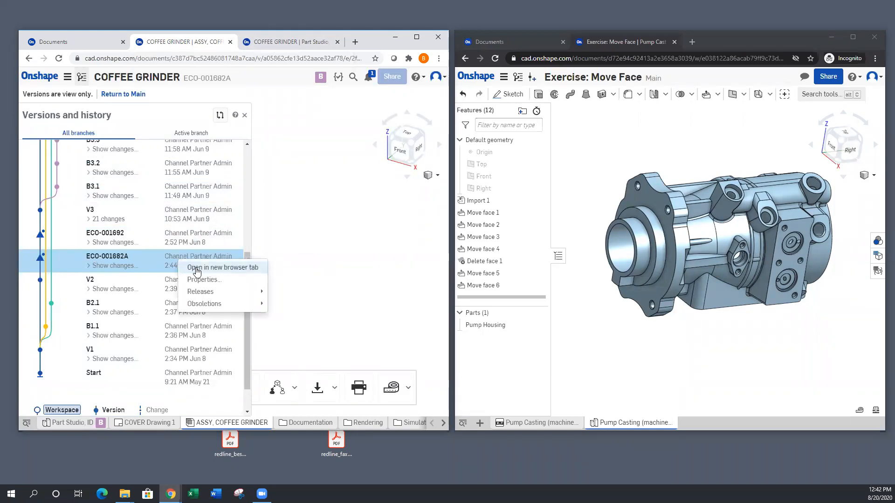
mouse_move(203, 299)
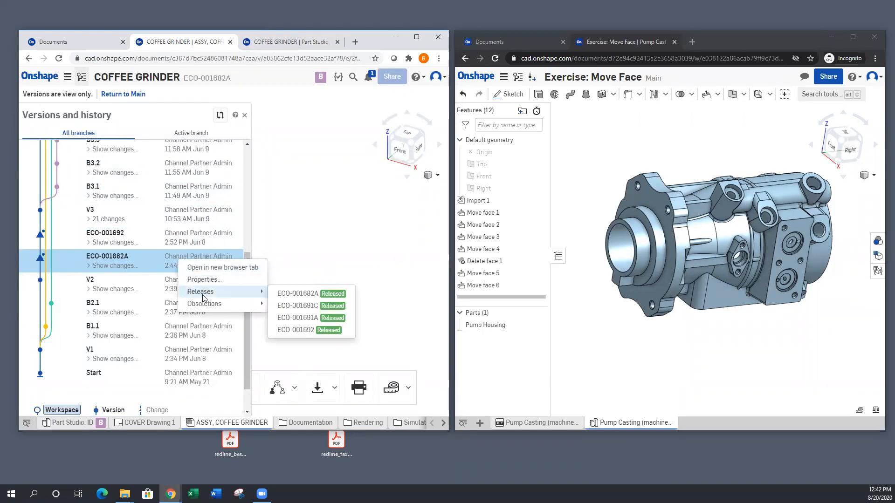
left_click(298, 306)
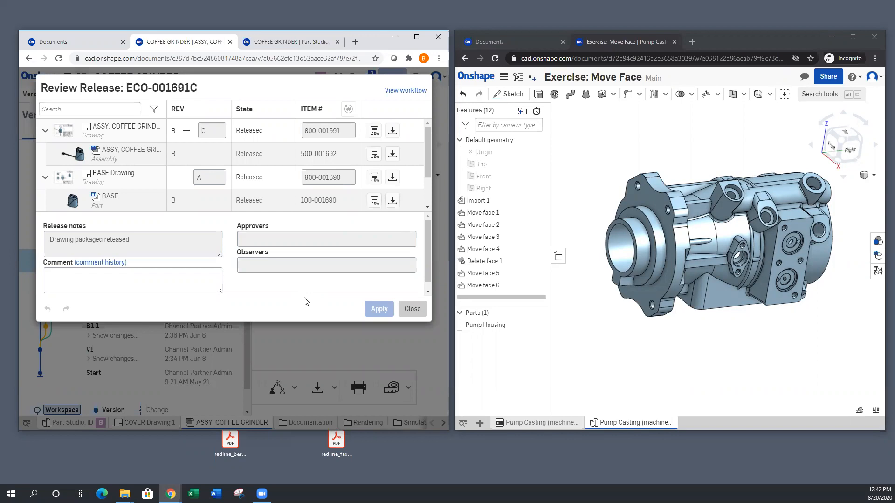
left_click(407, 92)
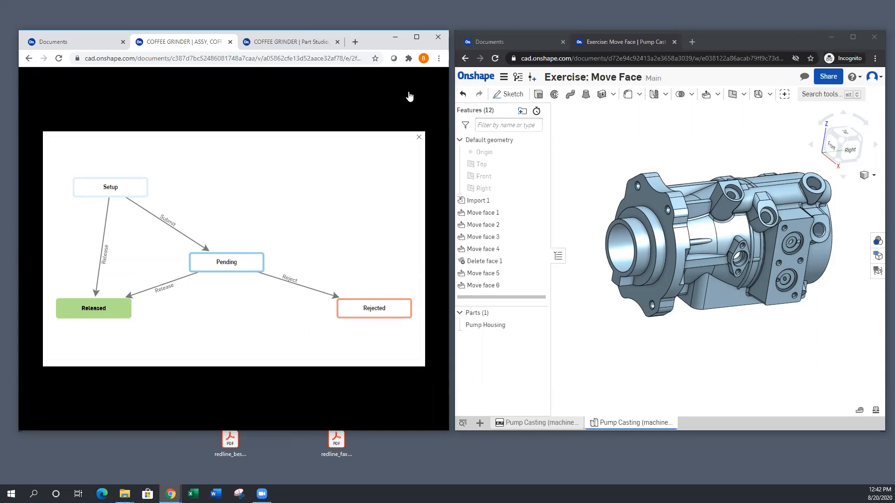
Leave the ECO-001691C release review and its workflow diagram, and check the version graph's release symbols against the legend.
left_click(418, 138)
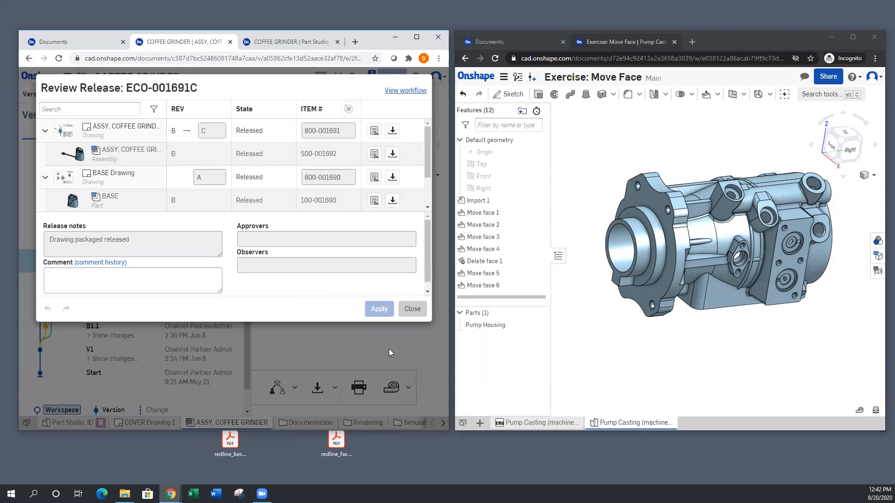
left_click(410, 310)
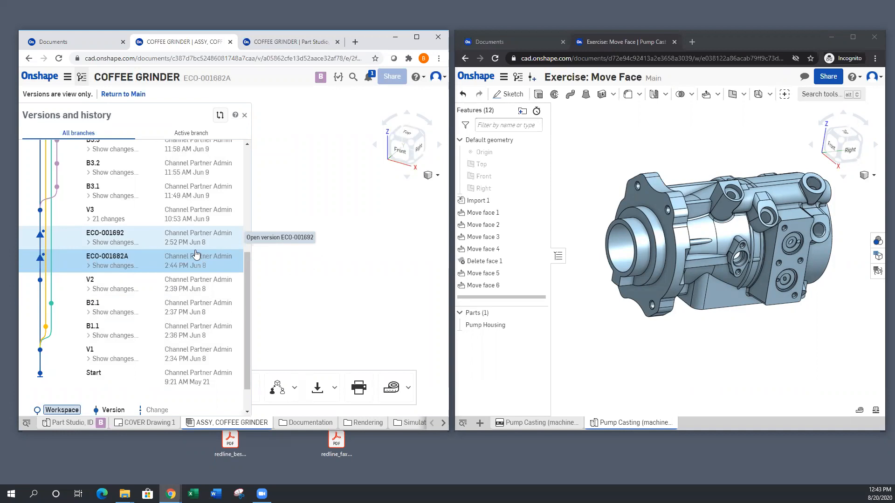
left_click_drag(246, 264, 252, 193)
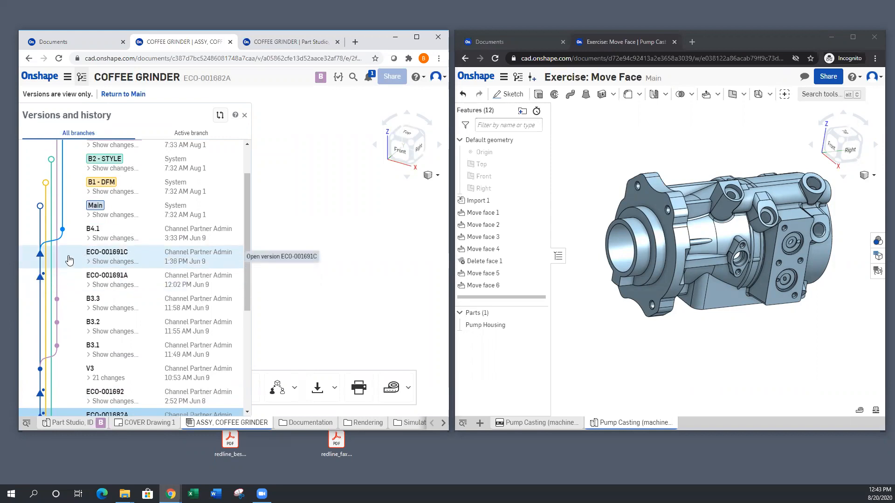
left_click_drag(248, 224, 238, 344)
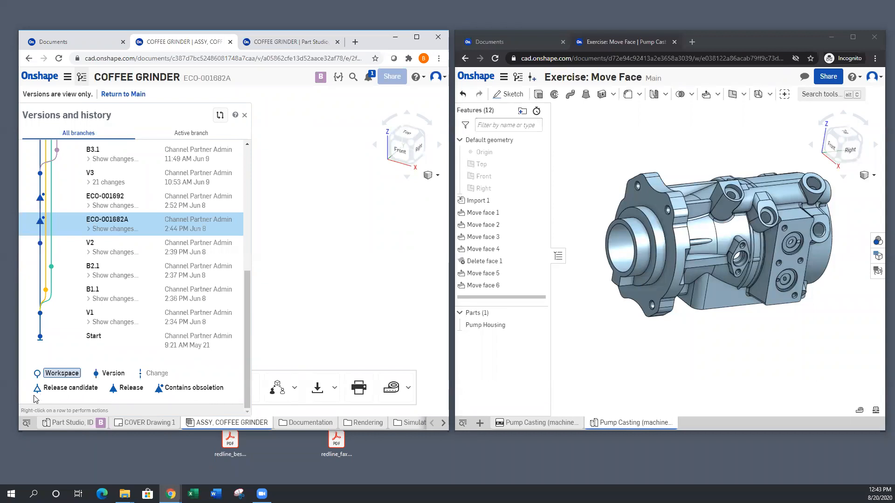
Examine the coffee grinder's full version graph, tracing the Main workspace and branches B1 - DFM to B4 - DFA back to Start.
left_click_drag(249, 312, 261, 198)
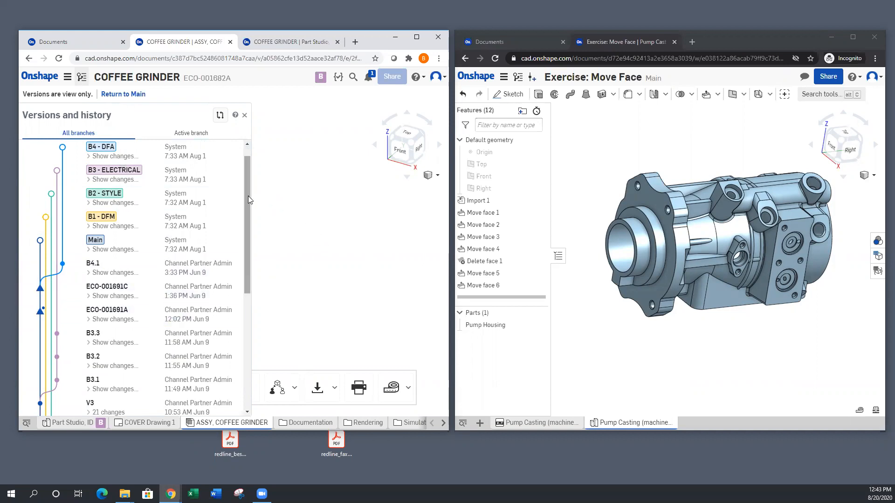
left_click_drag(248, 196, 246, 183)
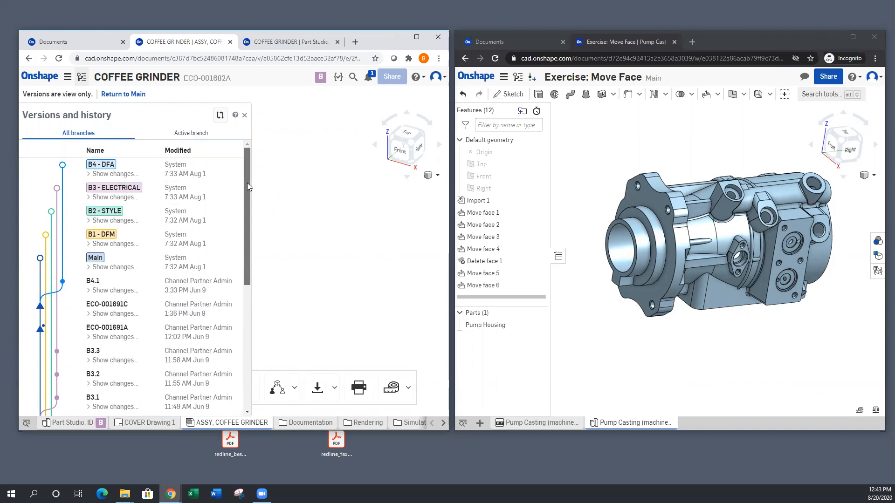
mouse_move(247, 186)
left_mouse_down()
mouse_move(237, 346)
mouse_move(249, 329)
mouse_move(256, 184)
left_mouse_up()
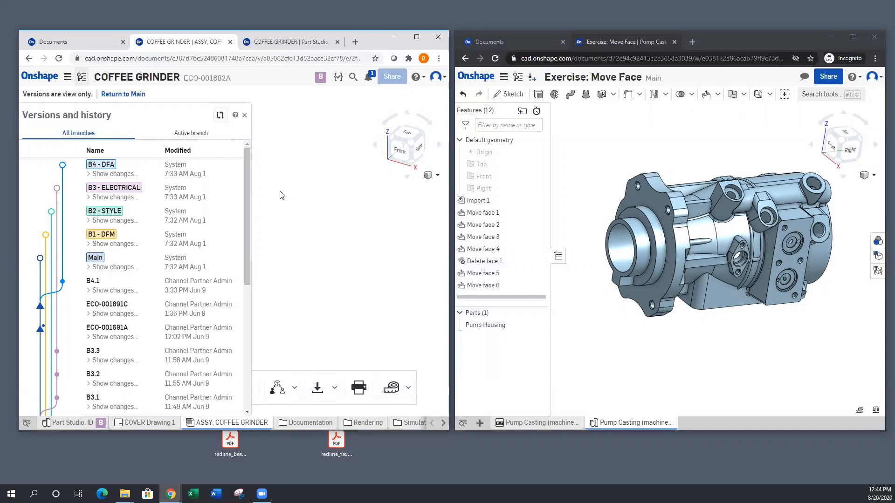
left_click_drag(247, 200, 245, 231)
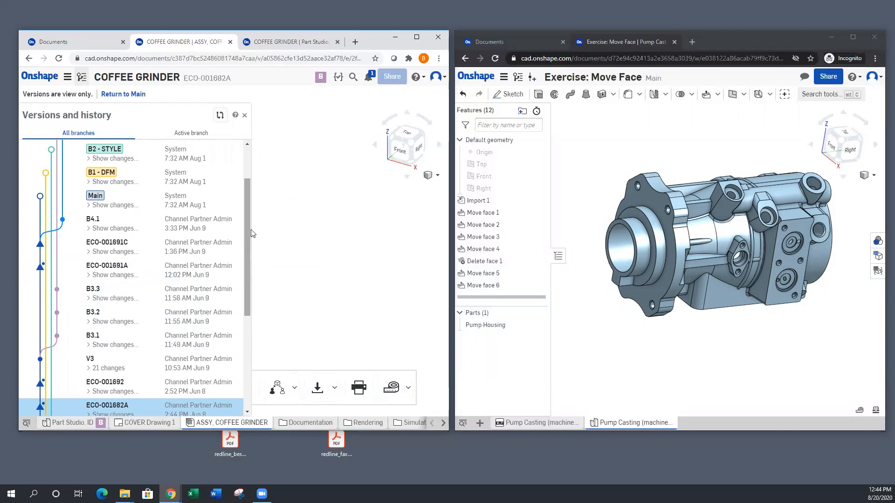
scroll(248, 234, "up", 2)
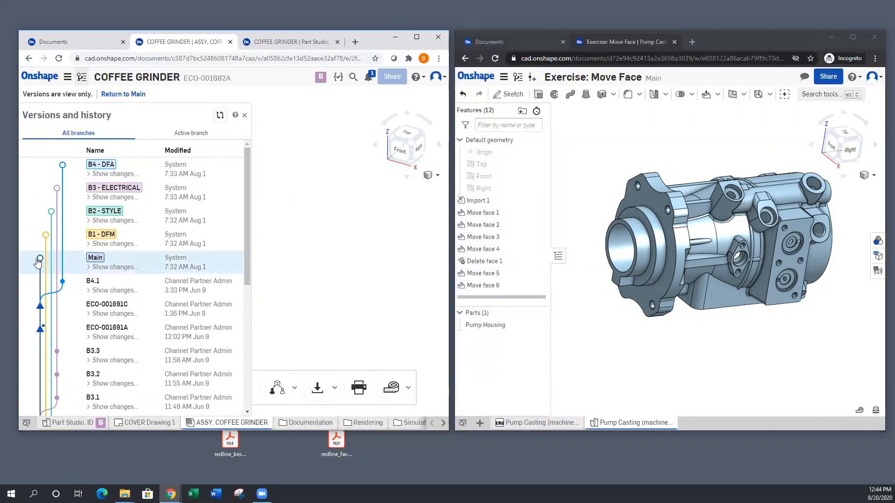
scroll(245, 205, "down", 5)
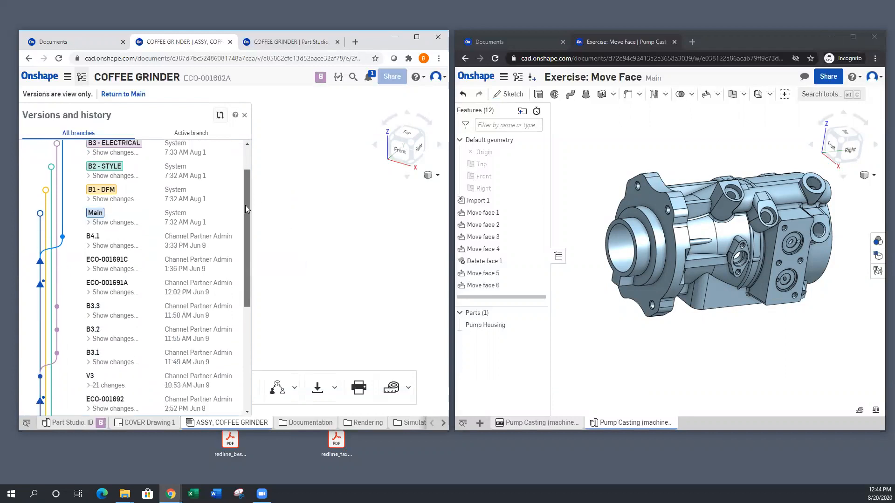
left_click_drag(243, 234, 242, 274)
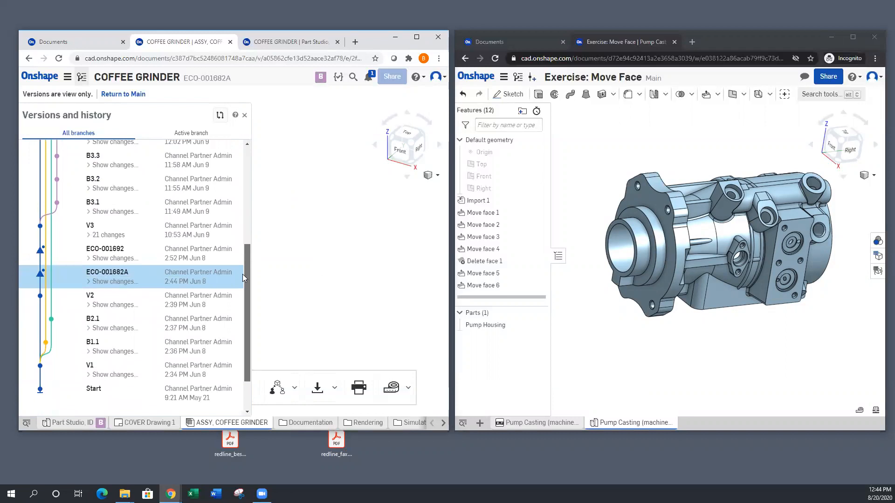
left_click_drag(242, 274, 240, 314)
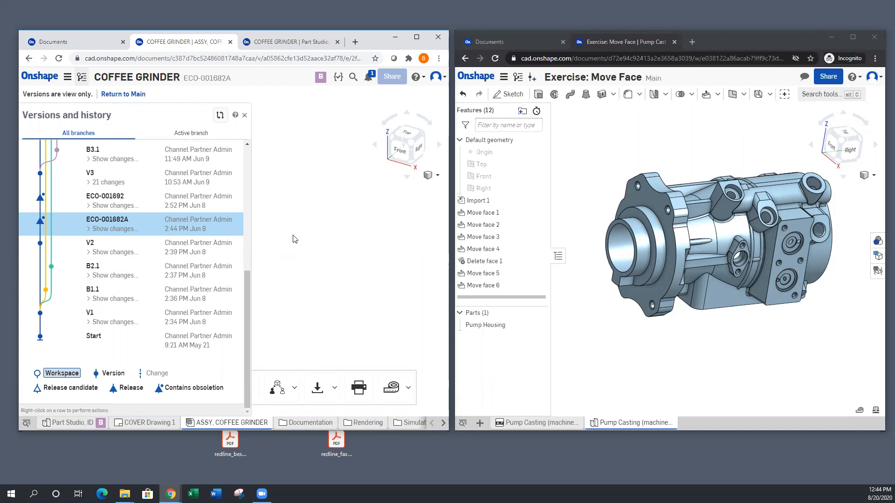
left_click_drag(249, 287, 263, 169)
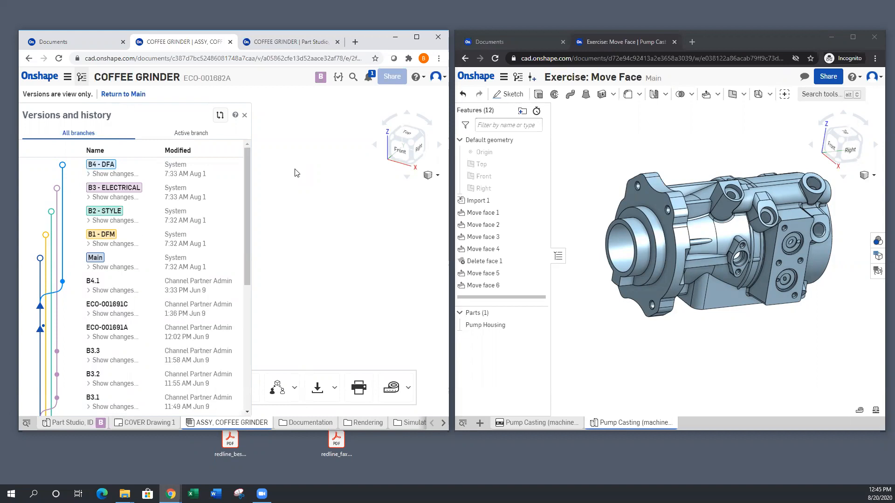
left_click(595, 131)
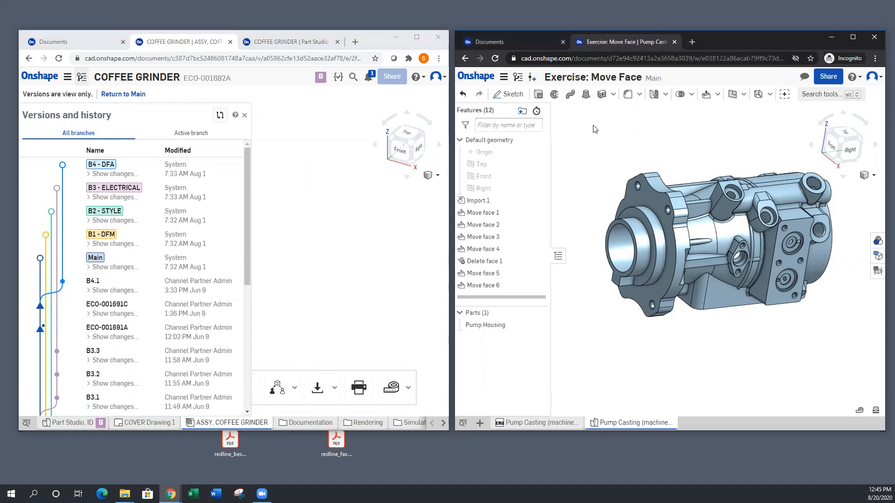
scroll(598, 149, "up", 3)
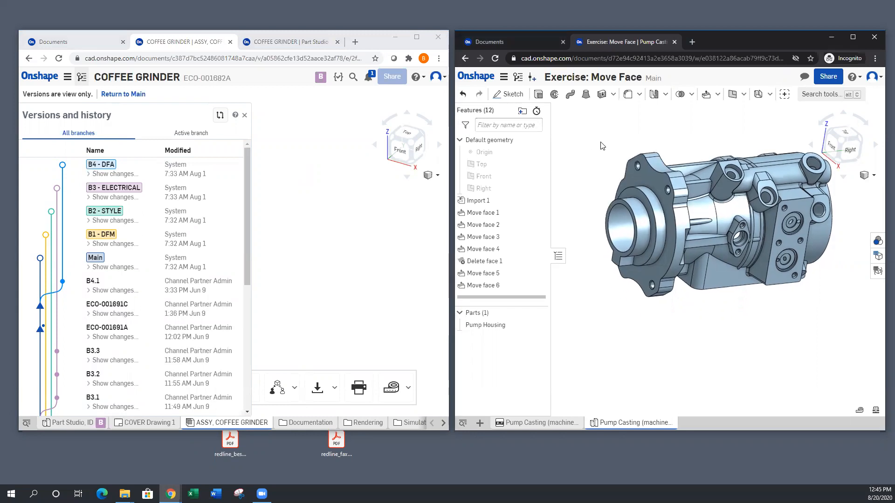
scroll(573, 169, "down", 2)
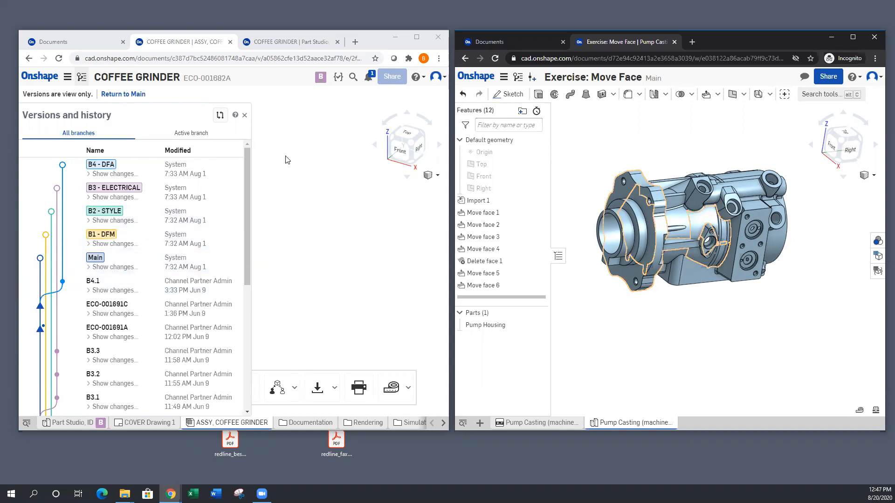
Close the coffee grinder's version history and return to the pump casting in the second session.
left_click(245, 116)
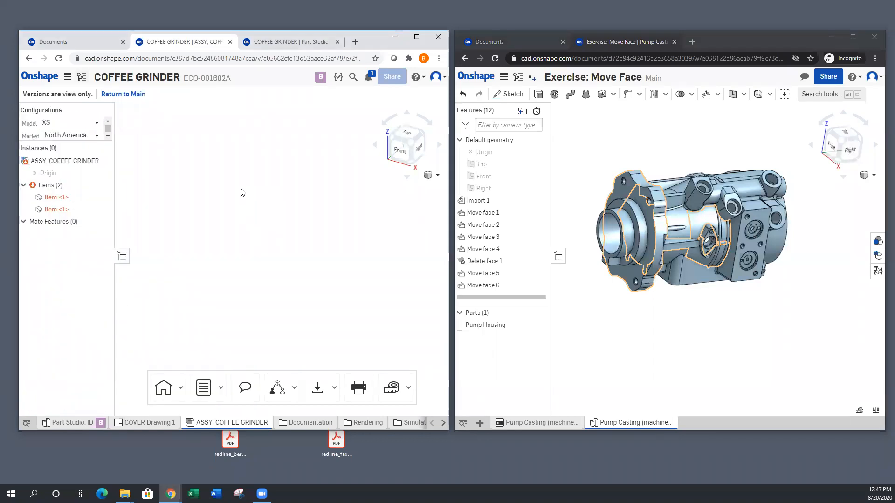
left_click(641, 368)
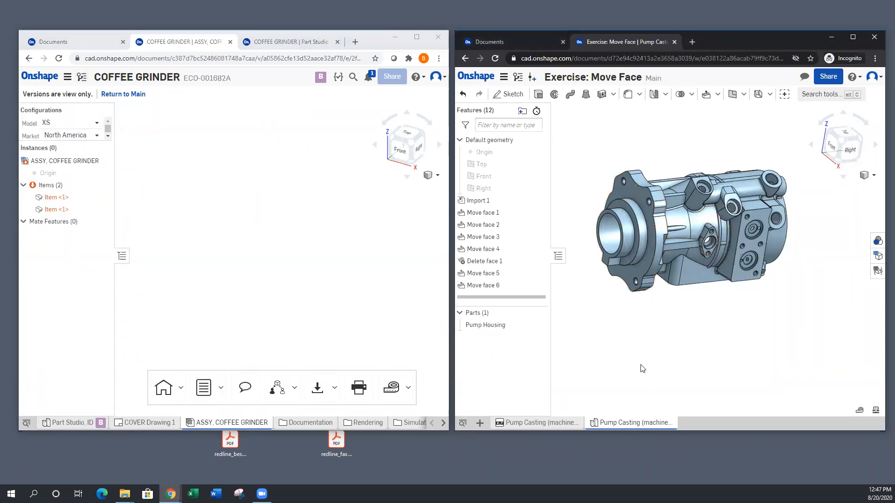